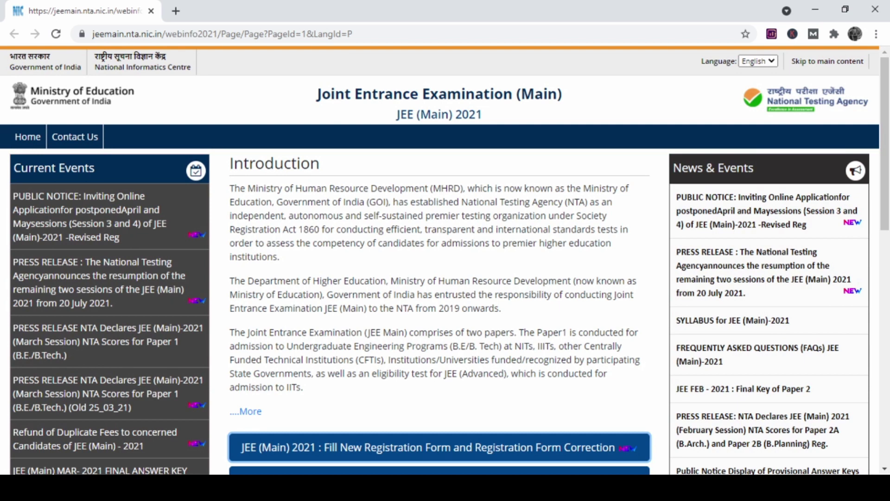
# Search Google for 'jee main nta' and open the official jeemain.nta.nic.in result in a new tab.
pyautogui.click(176, 11)
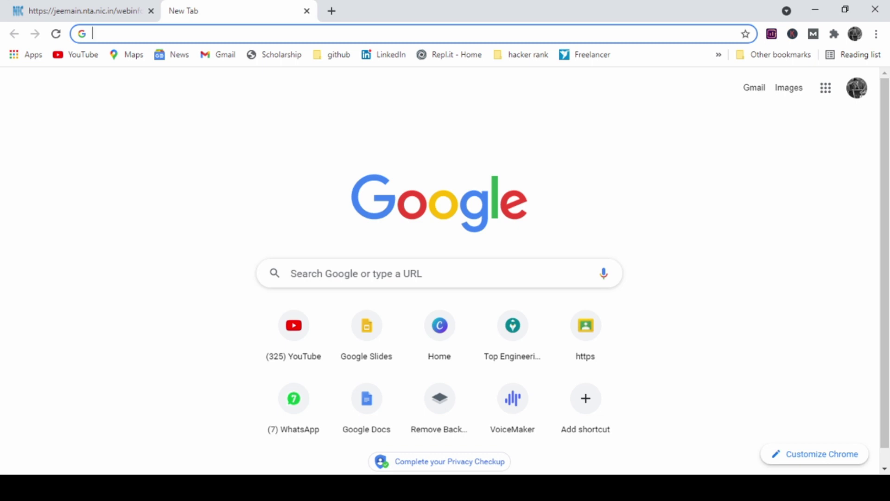
pyautogui.write('jee ')
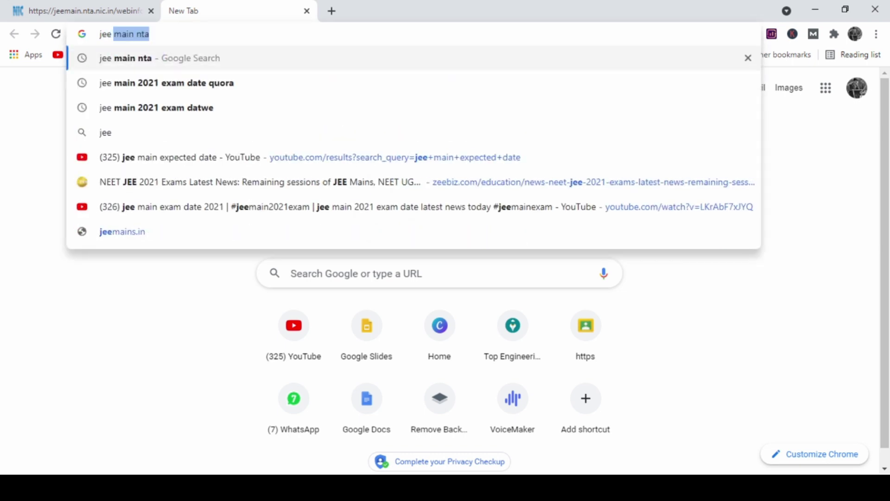
pyautogui.write('main nta')
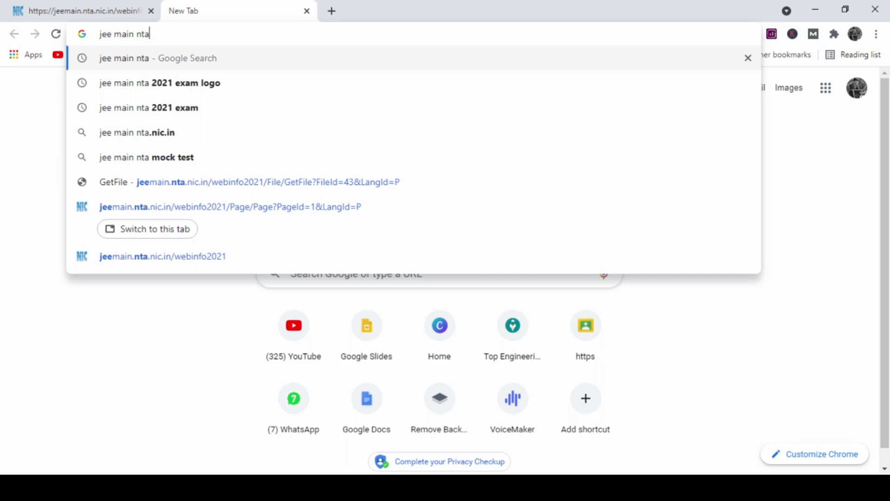
pyautogui.press('Return')
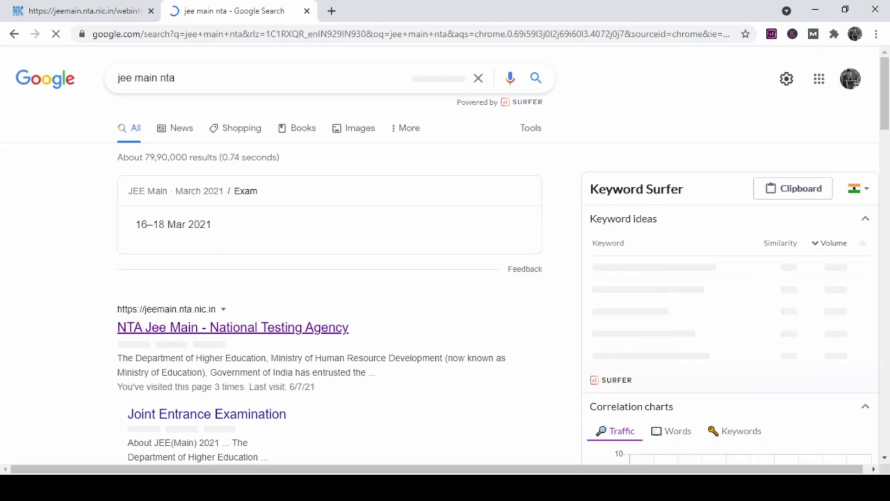
pyautogui.scroll(-10, 325, 279)
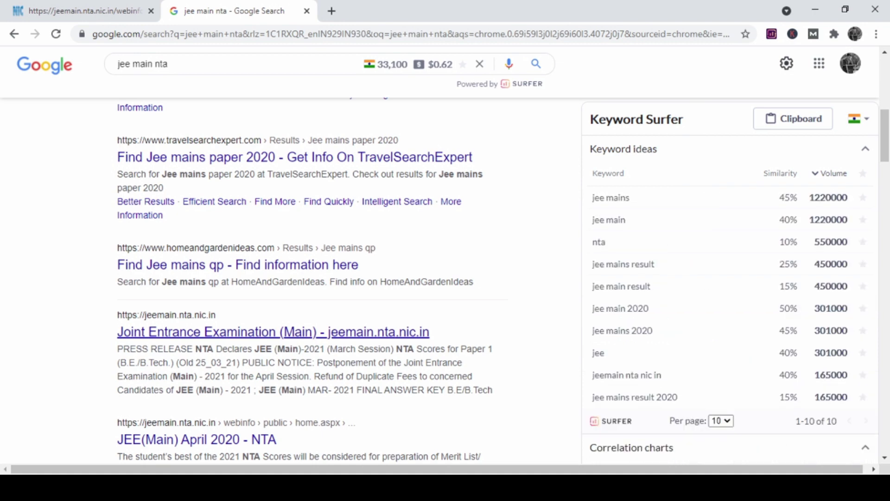
pyautogui.click(273, 332)
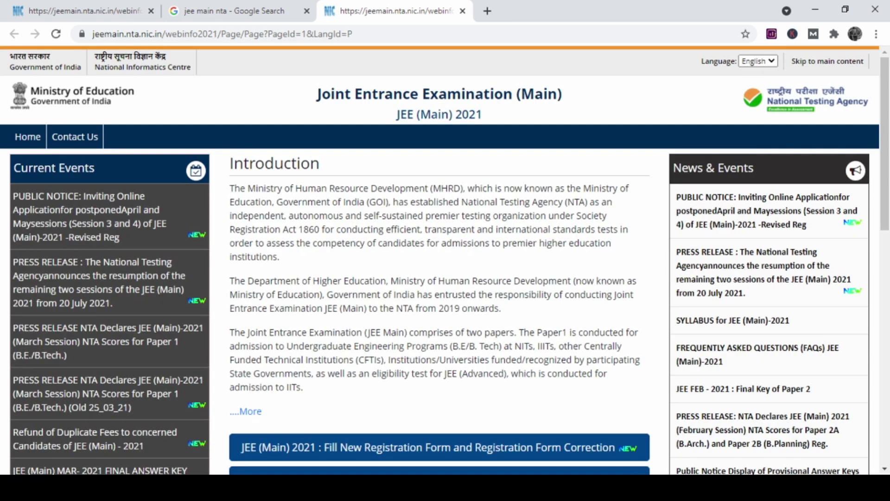
# Open the JEE (Main) 2021 Fill New Registration Form portal and start a New Registration.
pyautogui.scroll(-3, 445, 259)
pyautogui.scroll(-1, 445, 260)
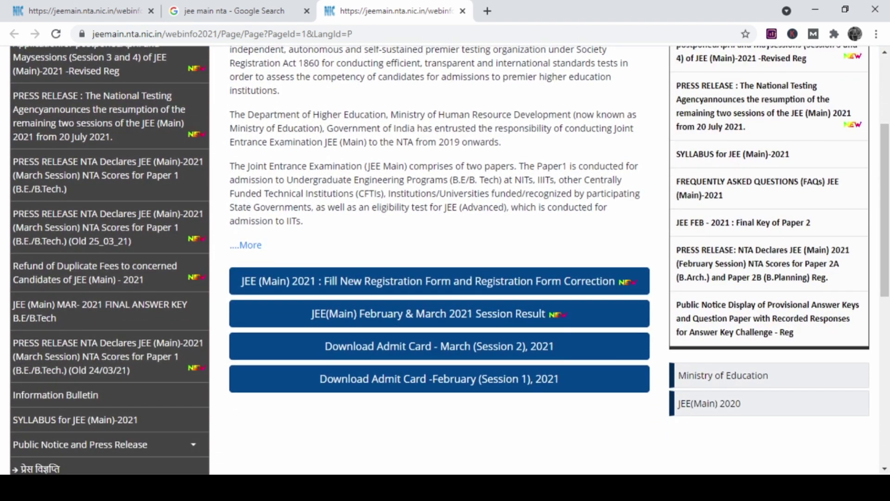
pyautogui.click(431, 281)
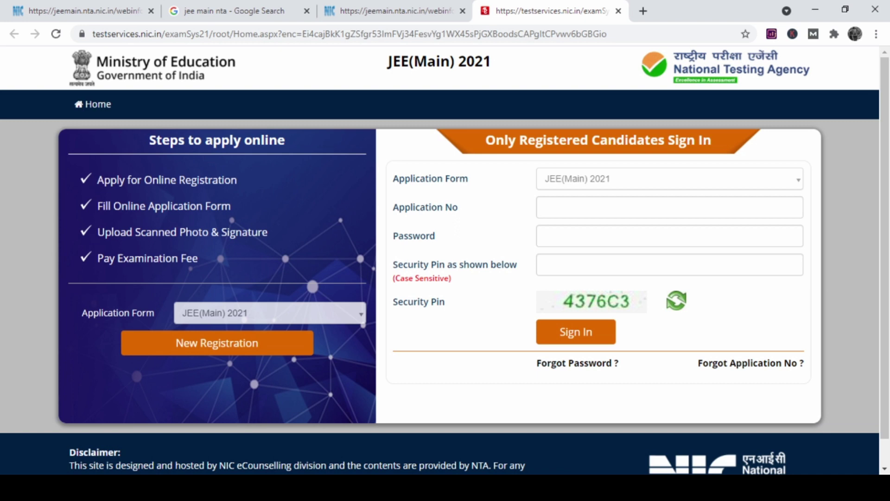
pyautogui.click(217, 342)
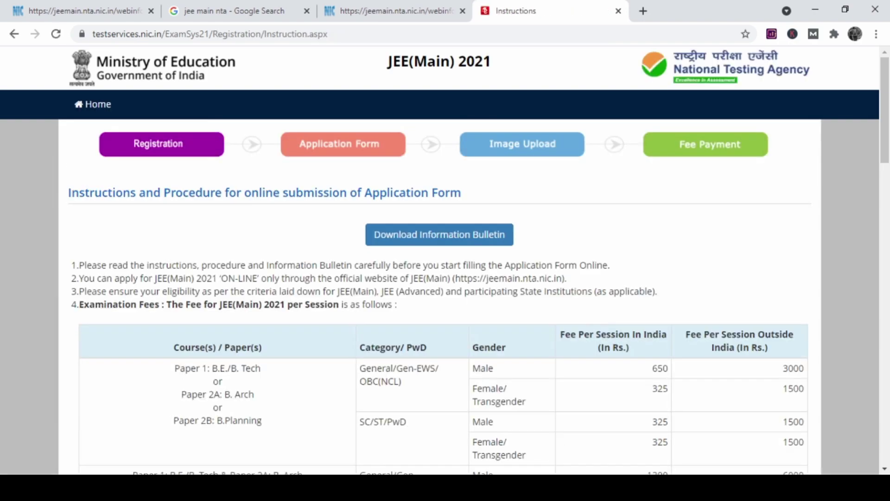
# Tick the instructions declaration and proceed to the empty registration form.
pyautogui.scroll(-1, 440, 259)
pyautogui.scroll(-20, 440, 260)
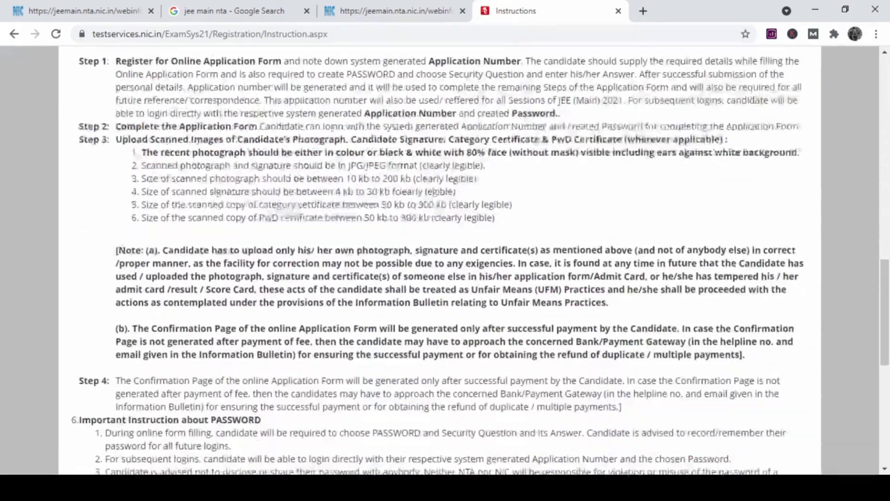
pyautogui.scroll(-5, 441, 259)
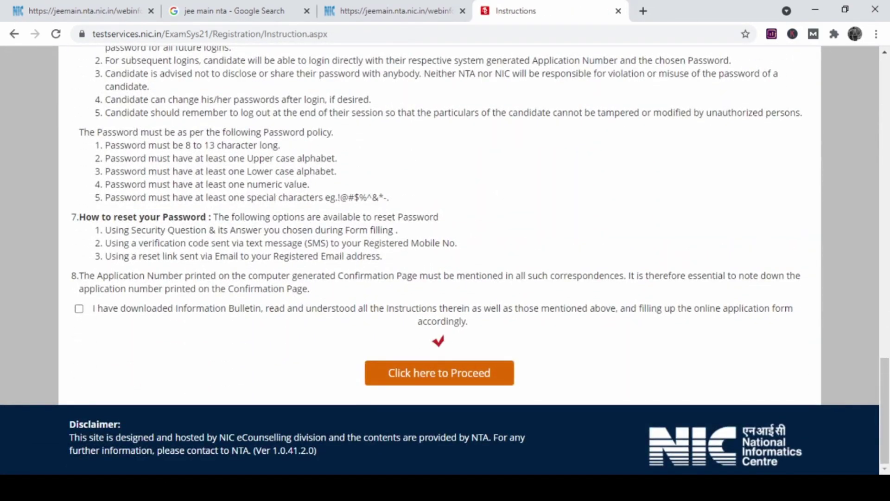
pyautogui.click(79, 308)
pyautogui.press('Return')
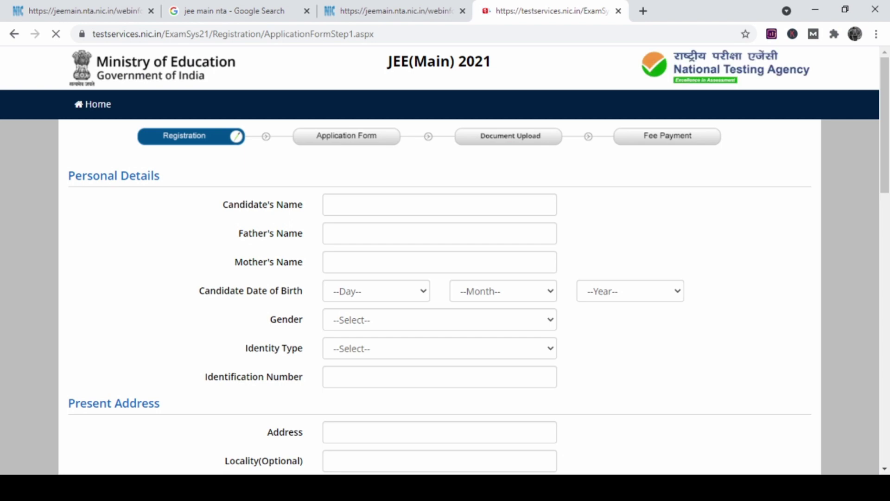
# Enter the candidate's name, father's name and mother's name.
pyautogui.scroll(-10, 445, 260)
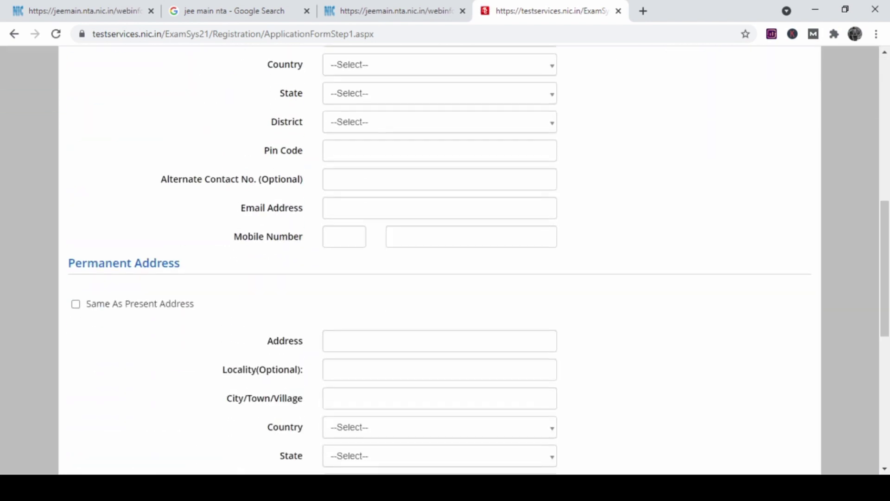
pyautogui.scroll(10, 445, 260)
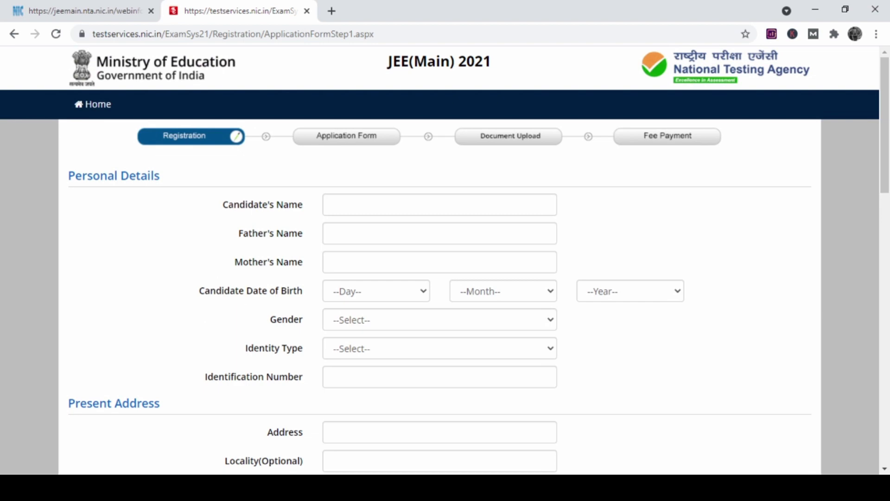
pyautogui.click(440, 204)
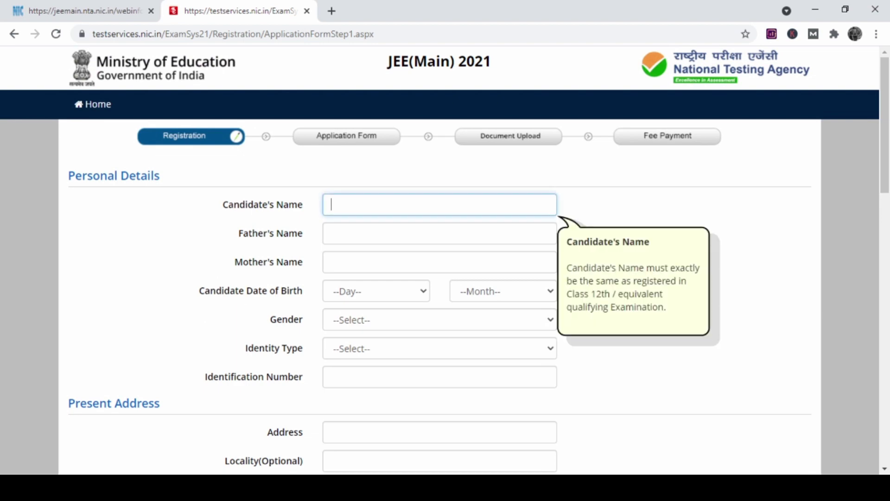
pyautogui.write('rohan')
pyautogui.click(440, 233)
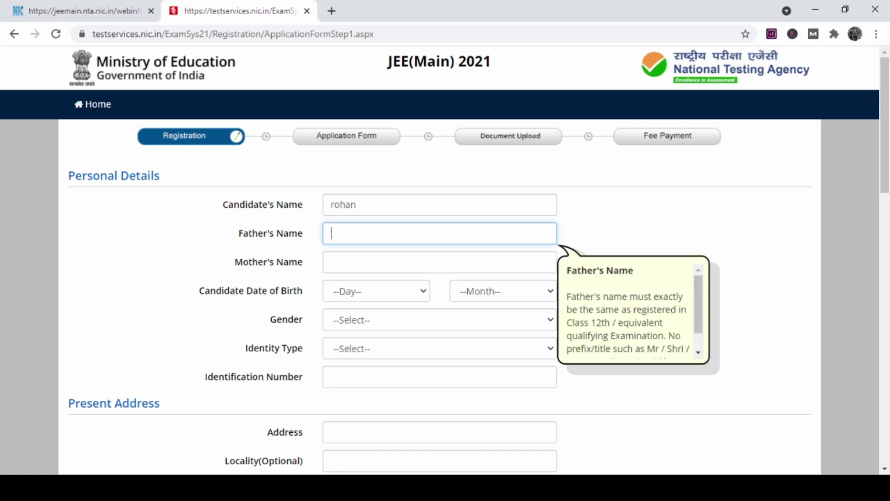
pyautogui.write('Mohan')
pyautogui.press('Tab')
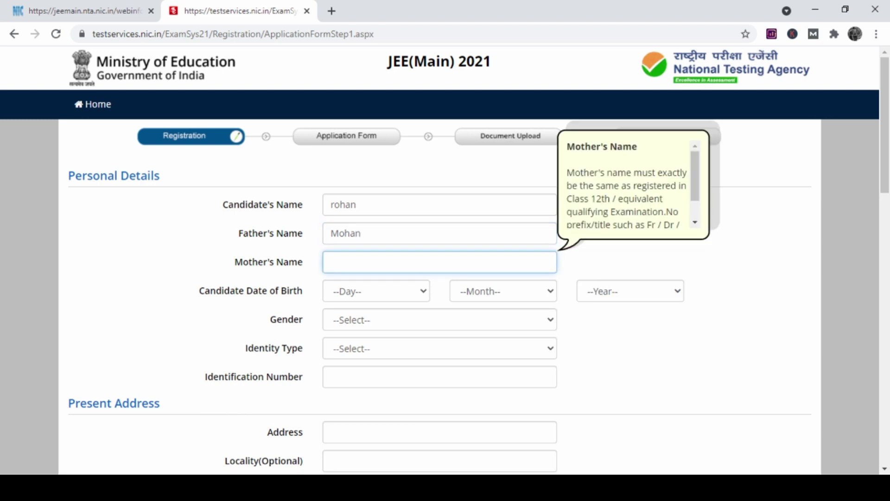
pyautogui.write('Sita')
pyautogui.press('Tab')
pyautogui.click(377, 291)
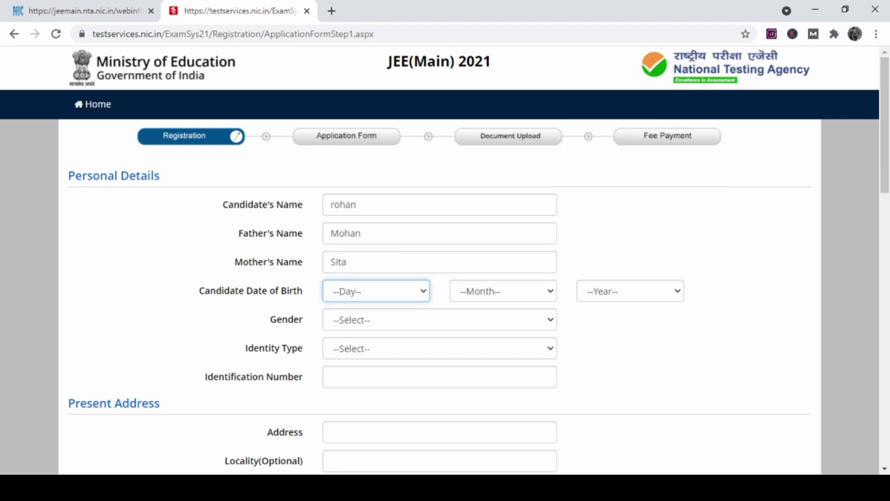
pyautogui.write('13')
pyautogui.click(503, 292)
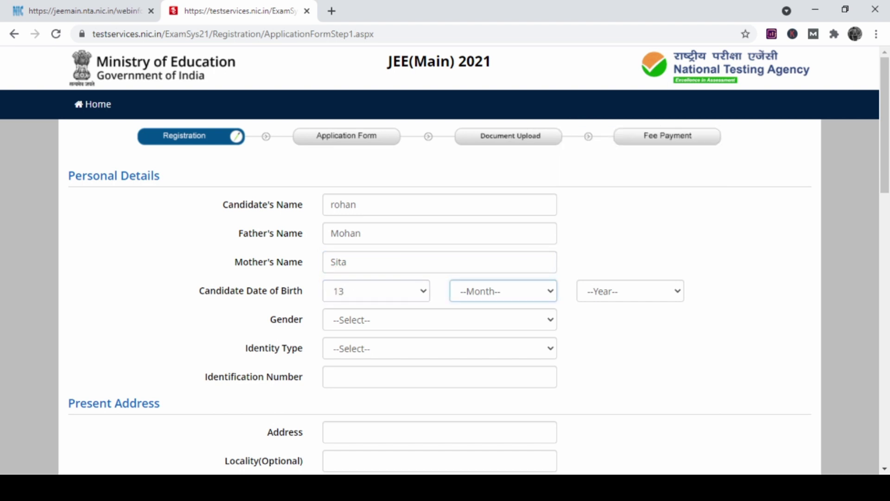
pyautogui.press('f')
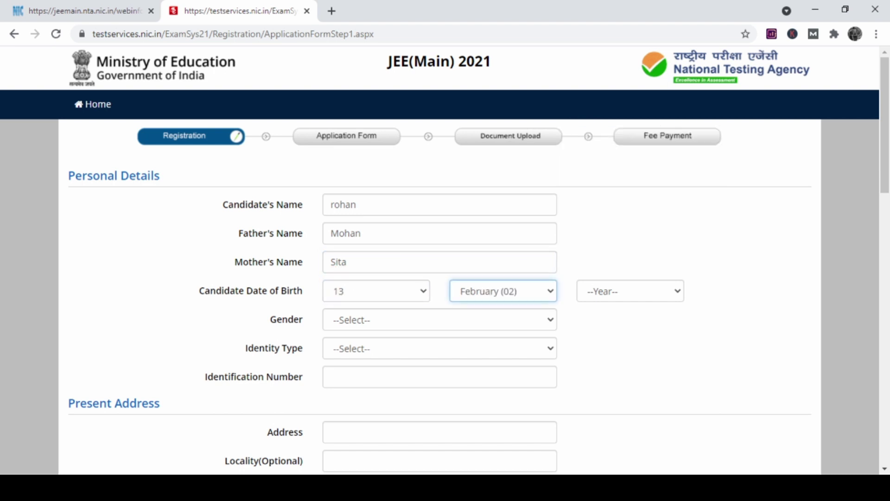
pyautogui.click(630, 291)
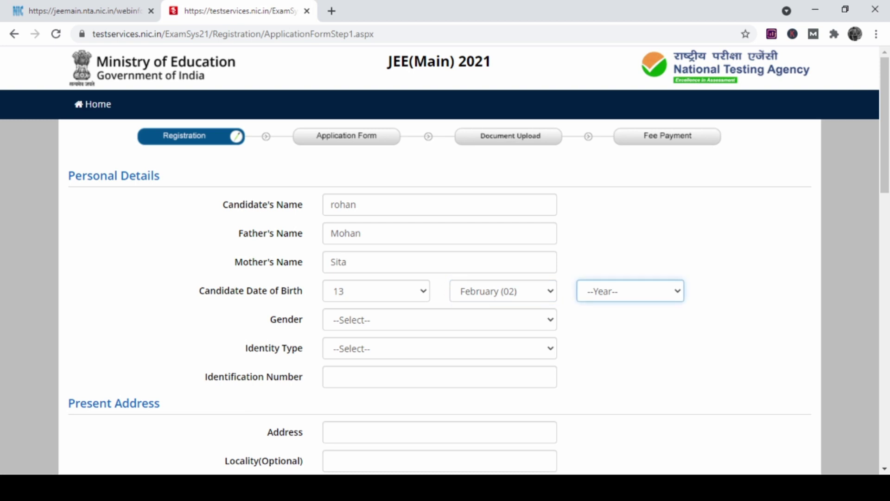
pyautogui.write('2001')
# Choose gender Male and identity type PAN Card, then enter the PAN number.
pyautogui.scroll(-2, 478, 259)
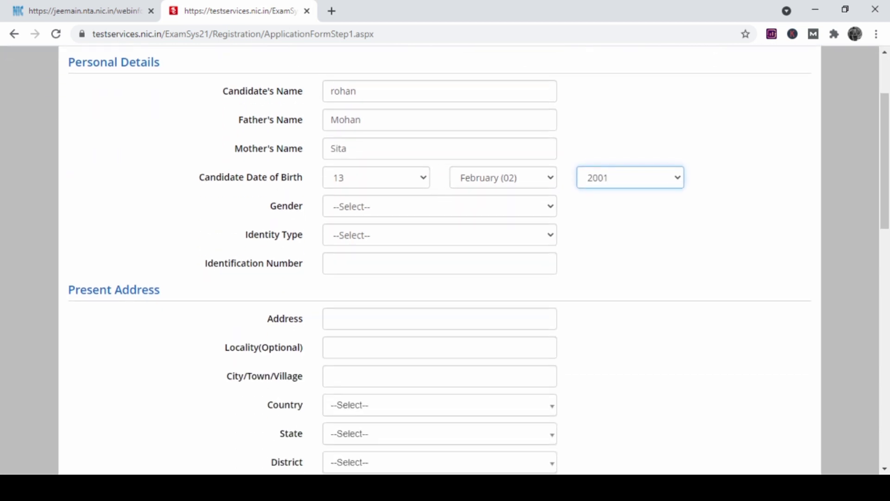
pyautogui.click(439, 206)
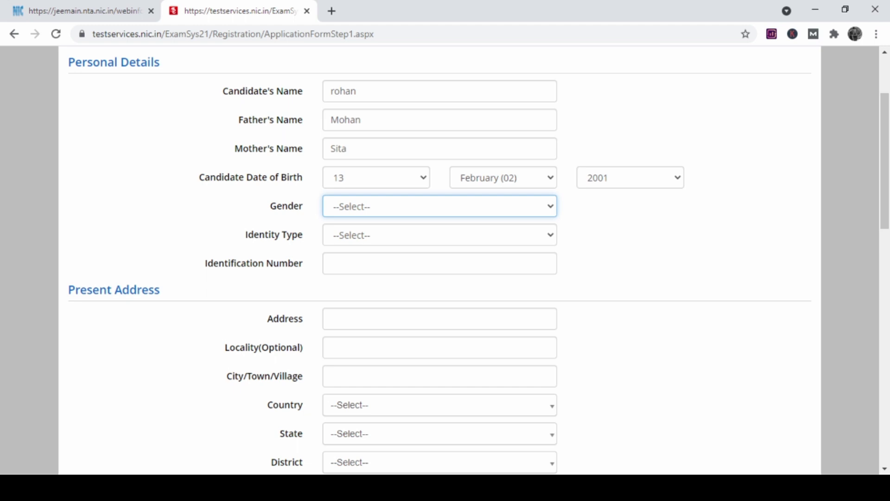
pyautogui.press('m')
pyautogui.press('Tab')
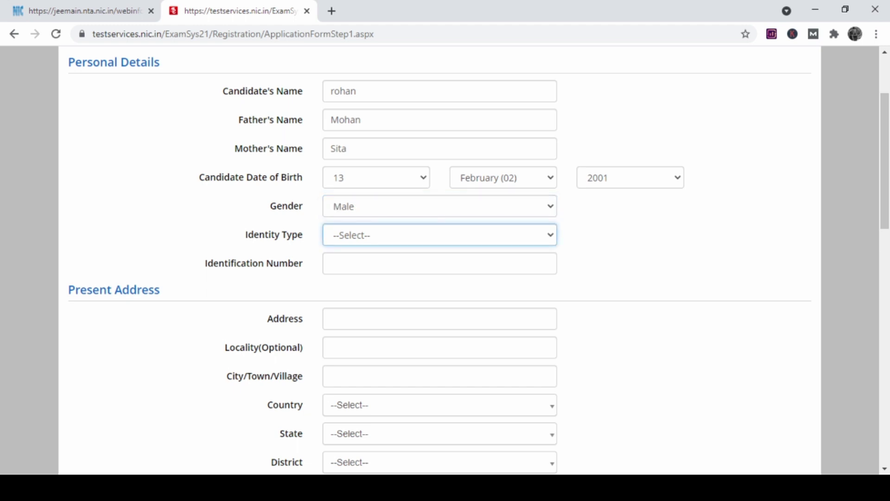
pyautogui.press('p')
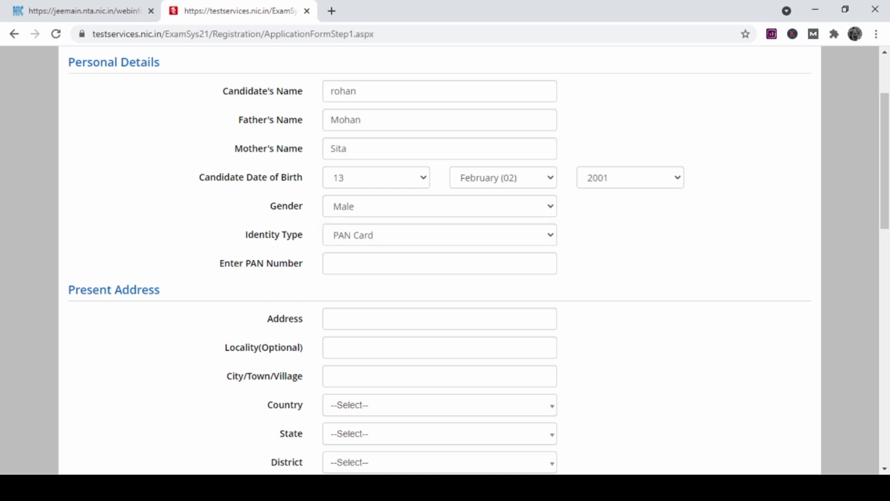
pyautogui.press('Tab')
pyautogui.write('hgjckdf')
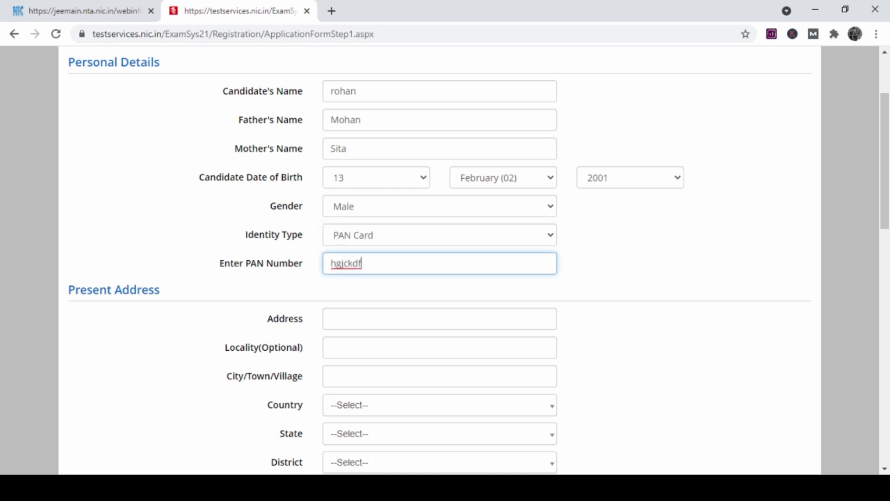
pyautogui.scroll(-2, 478, 260)
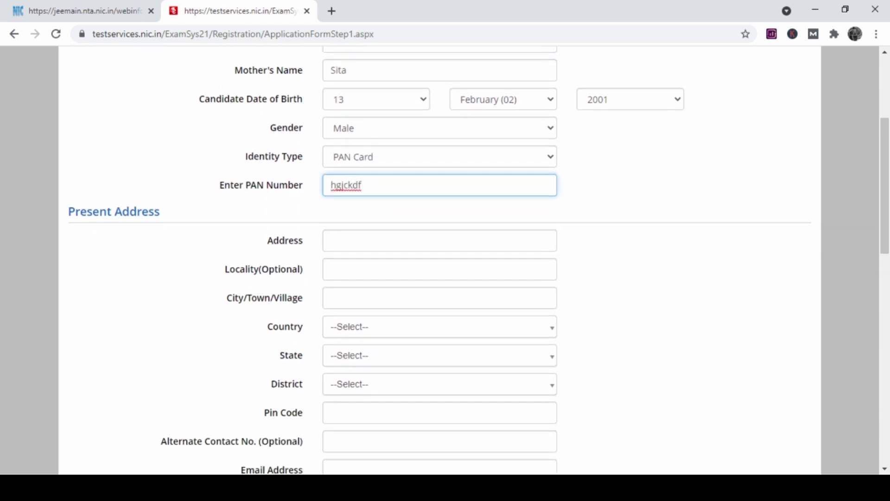
# Enter the present address line and city or village.
pyautogui.click(331, 240)
pyautogui.write('hggfdjf')
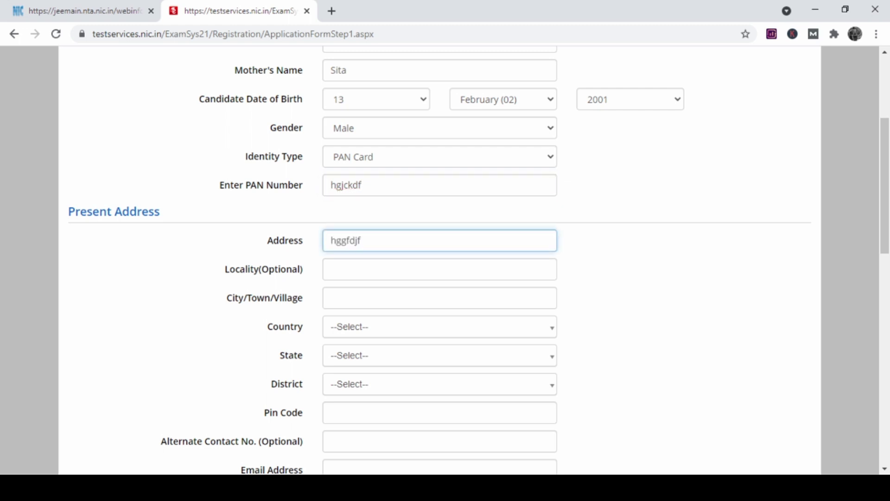
pyautogui.scroll(-3, 478, 260)
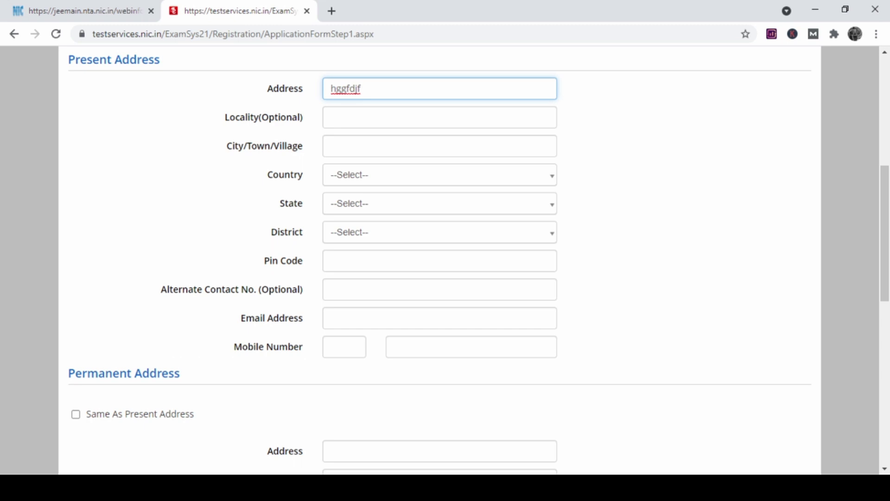
pyautogui.click(331, 146)
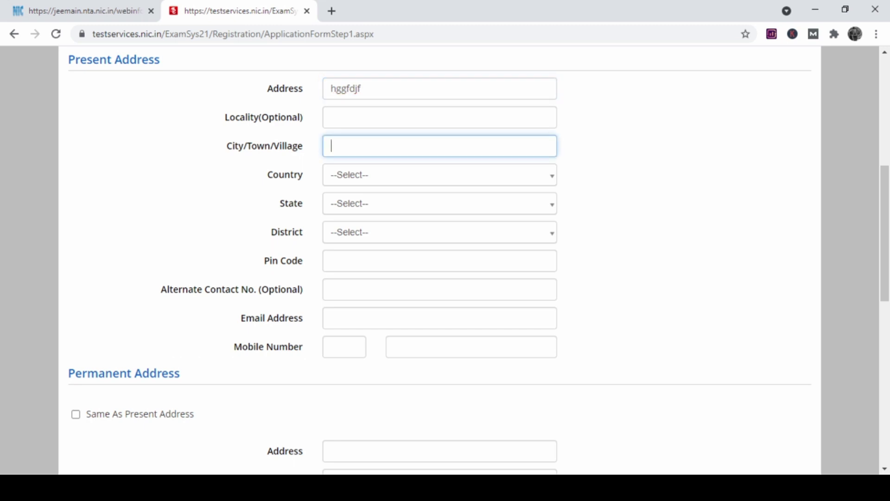
pyautogui.write('hkjdffd')
# Choose country India, state Uttar Pradesh and district Bareilly for the present address.
pyautogui.hotkey('ctrl', 'a')
pyautogui.press('Tab')
pyautogui.press('Return')
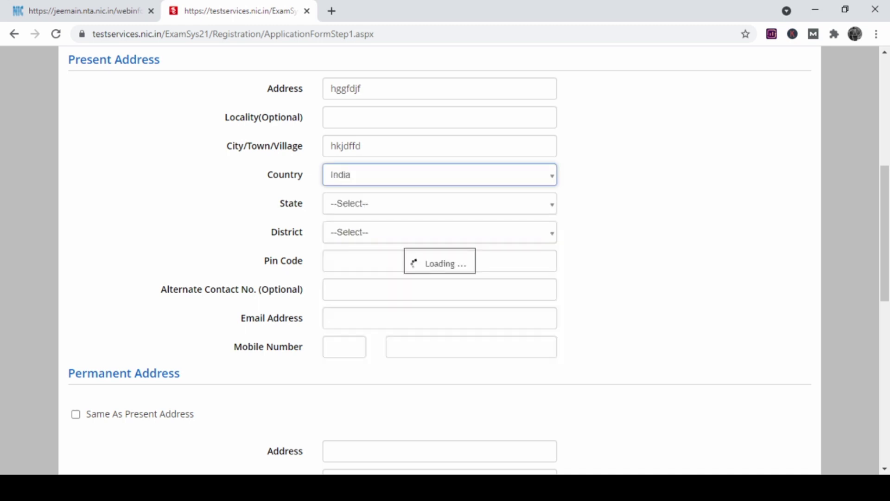
pyautogui.press('Tab')
pyautogui.press('Return')
pyautogui.press('Down')
pyautogui.press('Down')
pyautogui.press('Down')
pyautogui.press('Down')
pyautogui.press('Down')
pyautogui.press('Down')
pyautogui.press('Down')
pyautogui.press('Down')
pyautogui.press('Down')
pyautogui.press('Down')
pyautogui.press('Down')
pyautogui.press('Down')
pyautogui.press('Down')
pyautogui.press('Down')
pyautogui.press('Down')
pyautogui.press('Down')
pyautogui.press('Down')
pyautogui.press('Down')
pyautogui.press('Down')
pyautogui.press('Down')
pyautogui.press('Down')
pyautogui.press('Down')
pyautogui.press('Down')
pyautogui.press('Down')
pyautogui.press('Down')
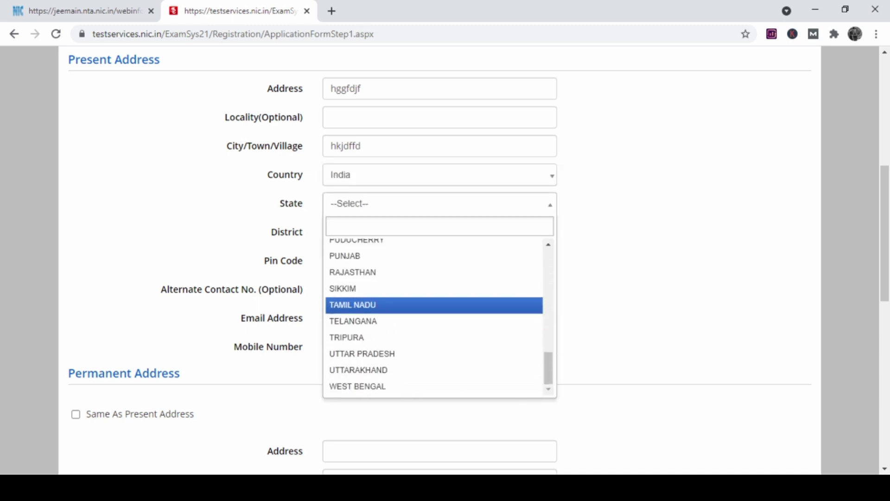
pyautogui.press('Down')
pyautogui.press('Down')
pyautogui.press('Down')
pyautogui.press('Down')
pyautogui.press('Up')
pyautogui.press('Return')
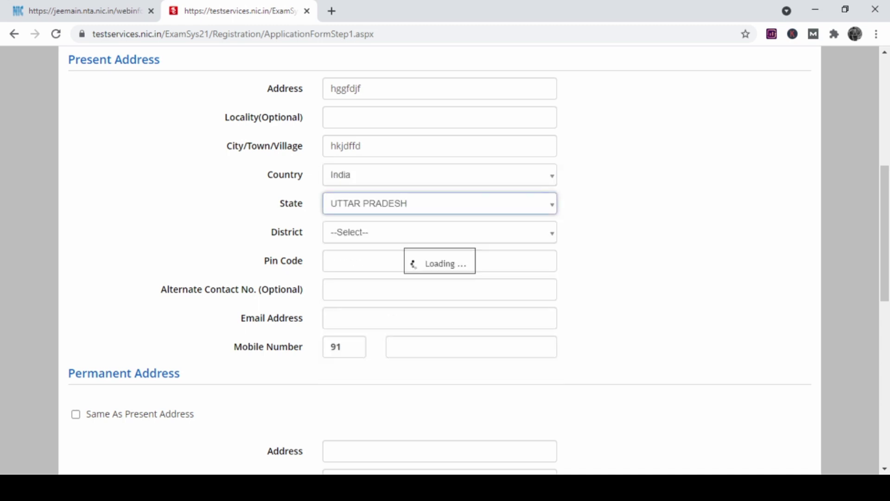
pyautogui.press('Tab')
pyautogui.press('Return')
pyautogui.press('Down')
pyautogui.press('Down')
pyautogui.press('Down')
pyautogui.press('Down')
pyautogui.press('Down')
pyautogui.press('Down')
pyautogui.press('Down')
pyautogui.press('Down')
pyautogui.press('Down')
pyautogui.press('Down')
pyautogui.press('Down')
pyautogui.press('Down')
pyautogui.press('Down')
pyautogui.press('Down')
pyautogui.press('Down')
pyautogui.press('Down')
pyautogui.press('Down')
pyautogui.press('Down')
pyautogui.press('Down')
pyautogui.press('Down')
pyautogui.press('Down')
pyautogui.press('Down')
pyautogui.press('Down')
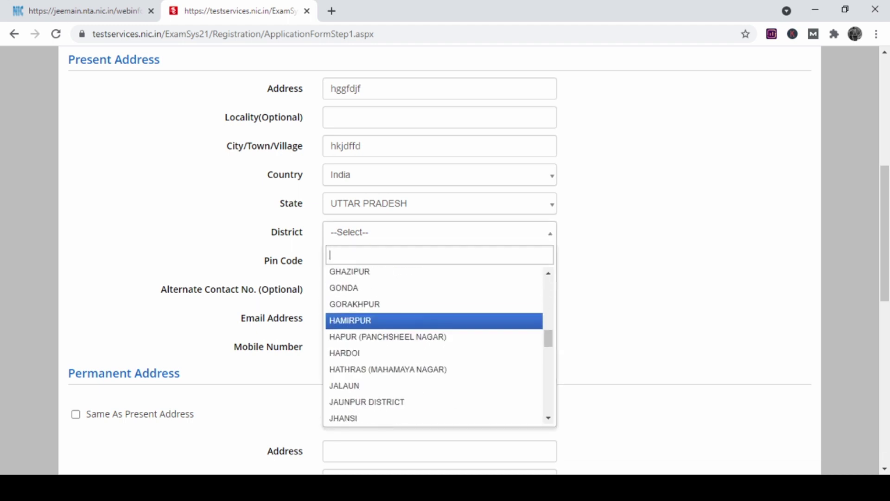
pyautogui.press('Up')
pyautogui.press('Up')
pyautogui.press('Up')
pyautogui.press('Up')
pyautogui.press('Up')
pyautogui.press('Up')
pyautogui.press('Up')
pyautogui.press('Up')
pyautogui.press('Up')
pyautogui.press('Up')
pyautogui.press('Up')
pyautogui.press('Up')
pyautogui.press('Up')
pyautogui.press('Up')
pyautogui.press('Up')
pyautogui.press('Up')
pyautogui.press('Up')
pyautogui.press('Up')
pyautogui.press('Up')
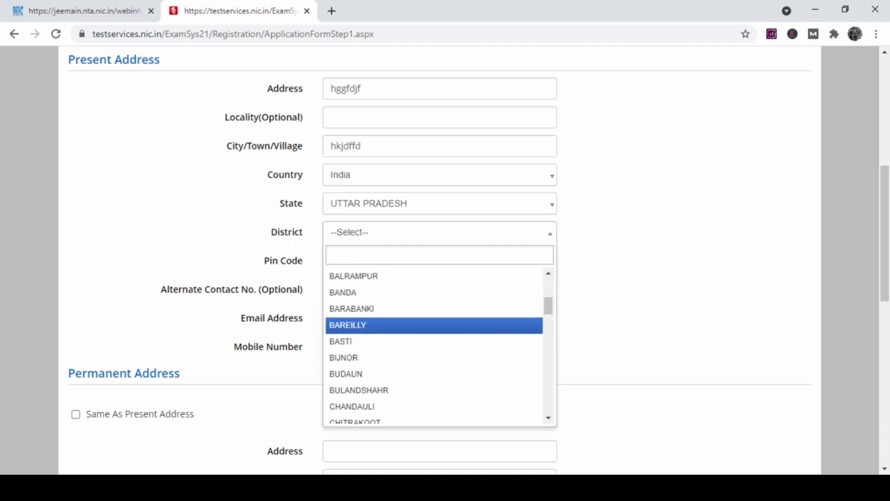
pyautogui.press('Return')
# Enter the pin code, the e-mail address and the mobile number.
pyautogui.scroll(-2, 445, 259)
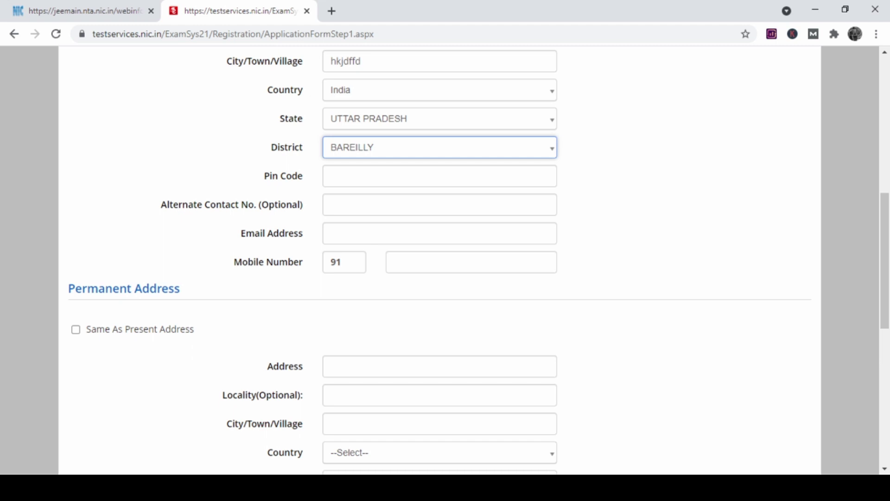
pyautogui.click(439, 176)
pyautogui.write('765')
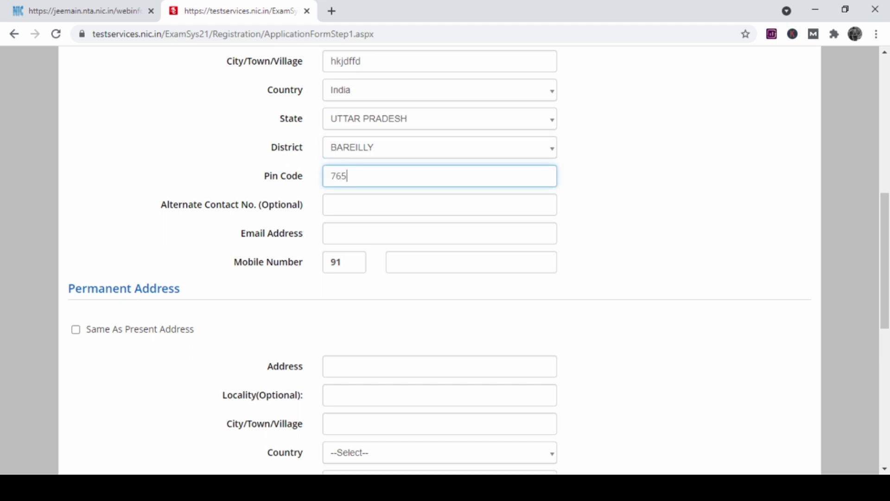
pyautogui.write('ser')
pyautogui.press('BackSpace')
pyautogui.press('BackSpace')
pyautogui.press('BackSpace')
pyautogui.write('344')
pyautogui.scroll(-2, 445, 260)
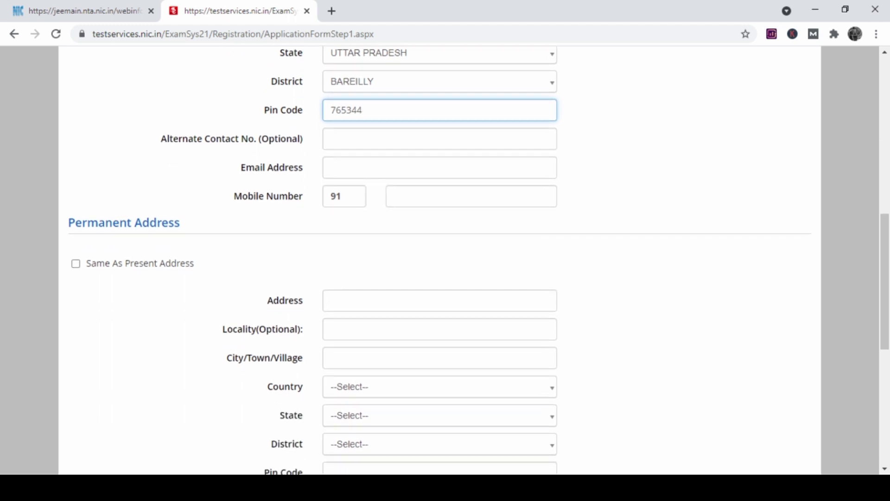
pyautogui.click(440, 167)
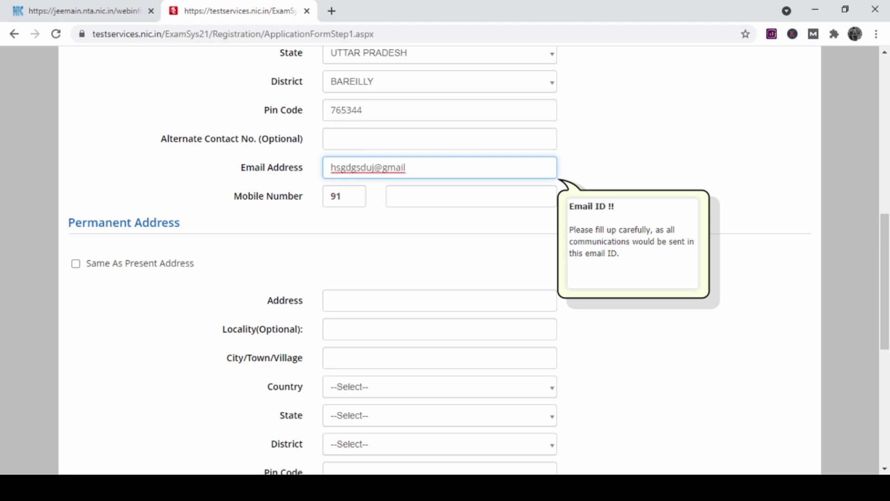
pyautogui.press('Tab')
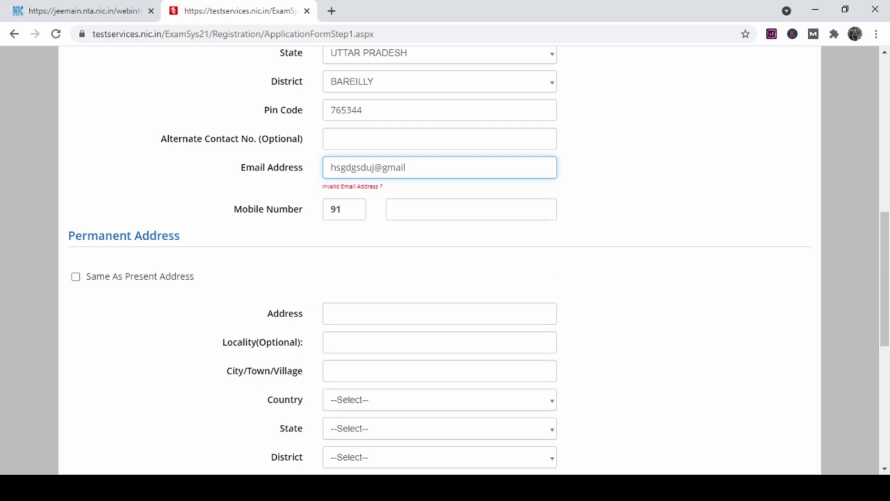
pyautogui.press('Tab')
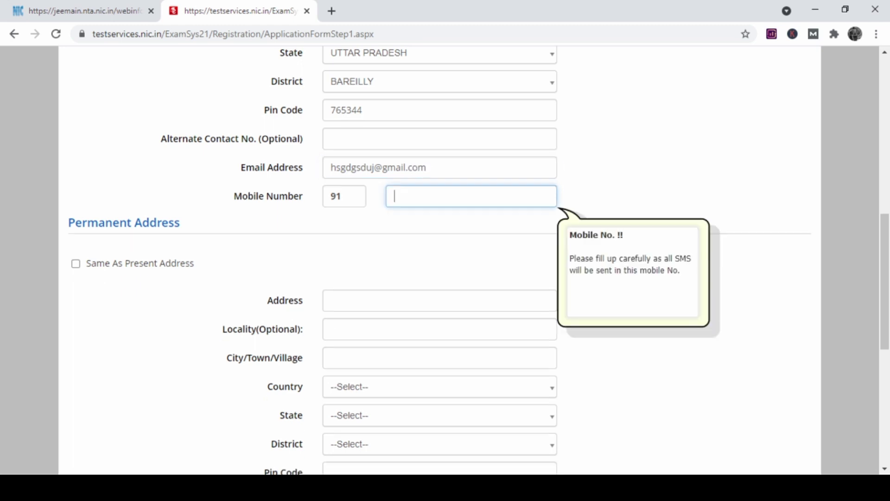
# Mark the permanent address as the same as the present address.
pyautogui.scroll(-4, 445, 260)
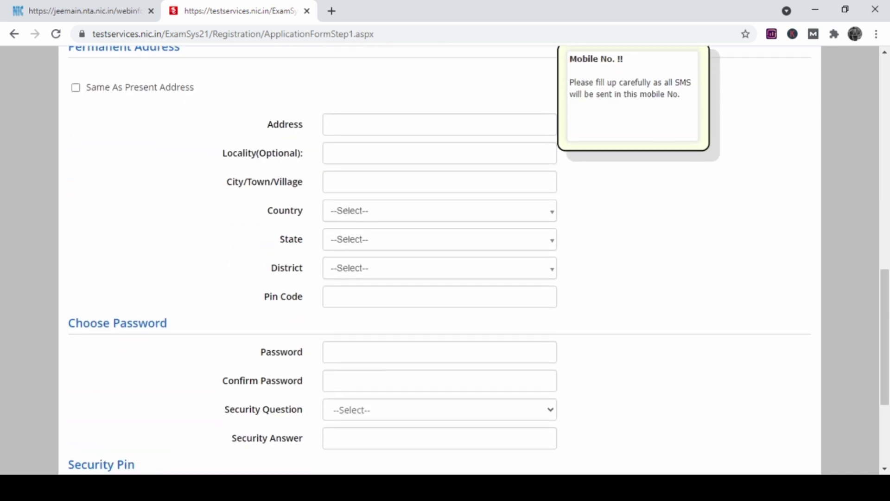
pyautogui.scroll(3, 445, 260)
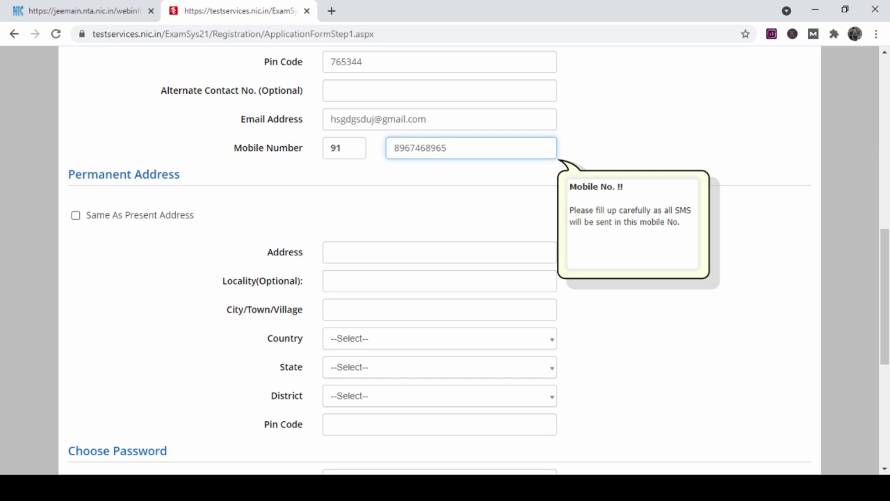
pyautogui.click(75, 215)
# Enter and confirm the account password.
pyautogui.scroll(-3, 445, 260)
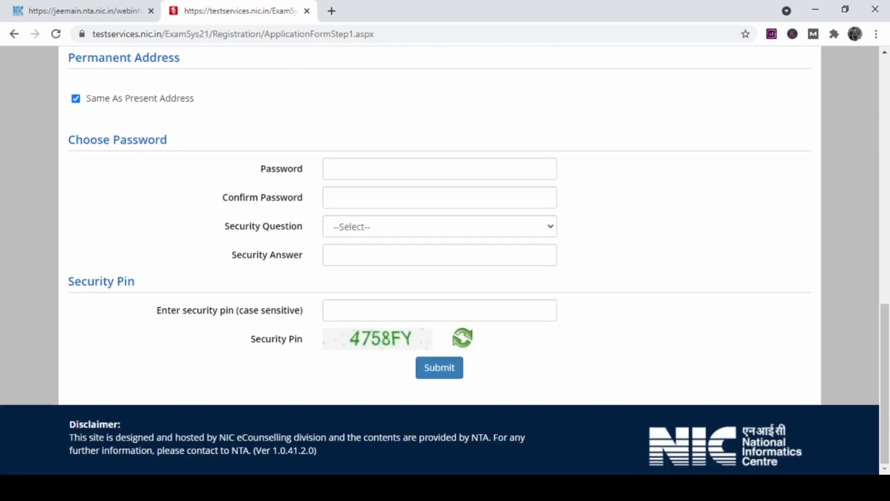
pyautogui.click(440, 169)
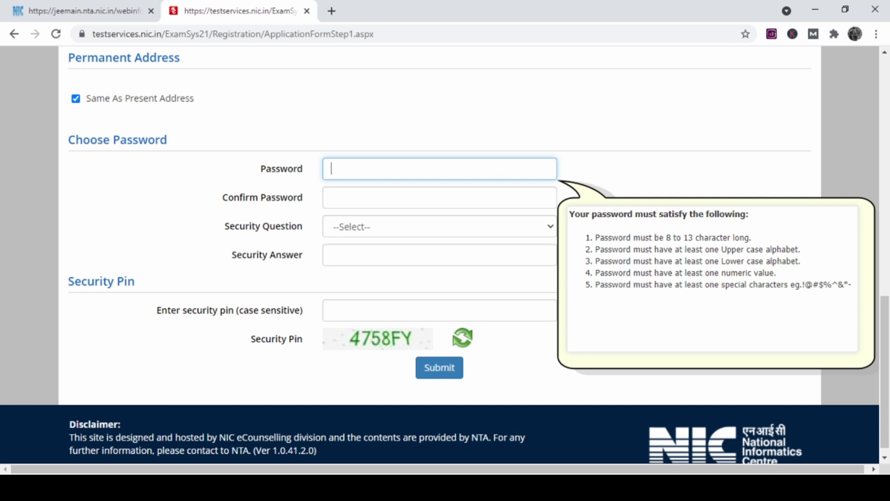
pyautogui.write('••••••••••••')
pyautogui.press('Tab')
pyautogui.write('••••••••••••')
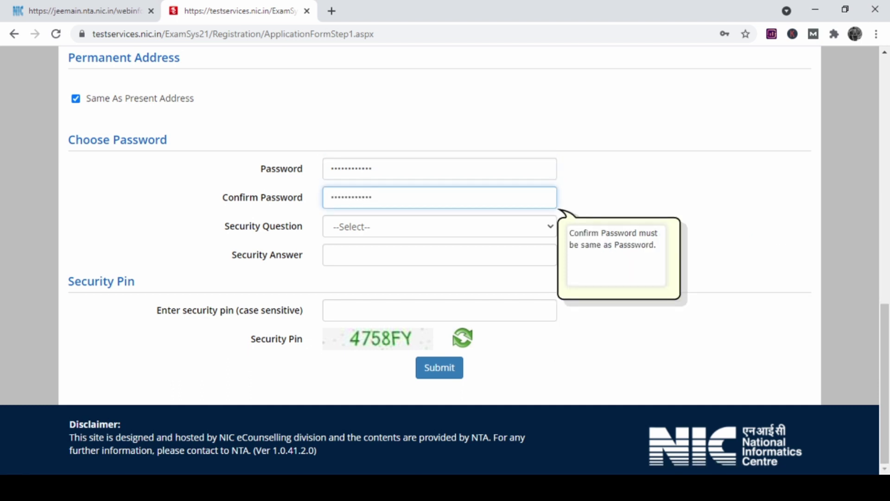
# Pick the rarely visited website security question, enter its answer and the security pin, and submit.
pyautogui.press('Tab')
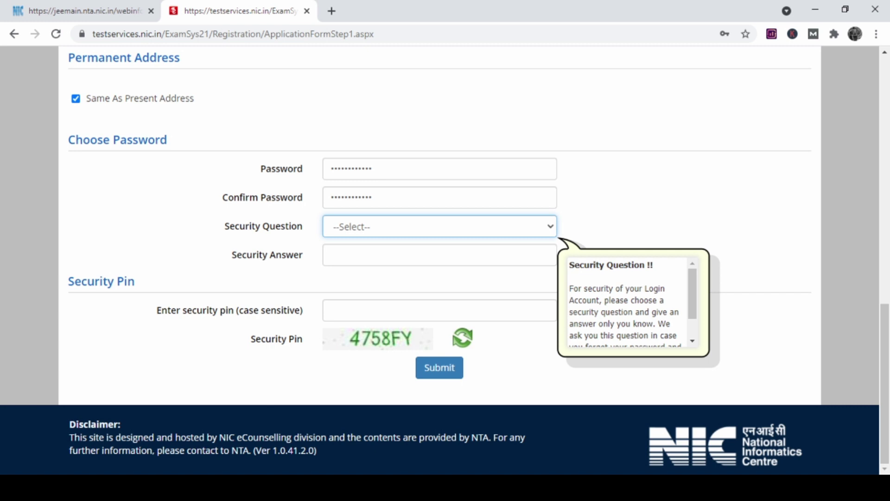
pyautogui.press('Down')
pyautogui.press('Tab')
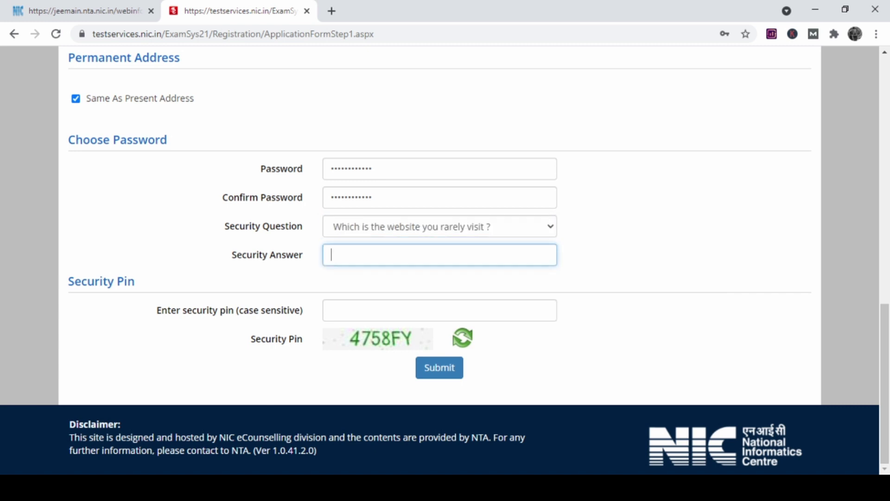
pyautogui.write('google.co')
pyautogui.click(439, 310)
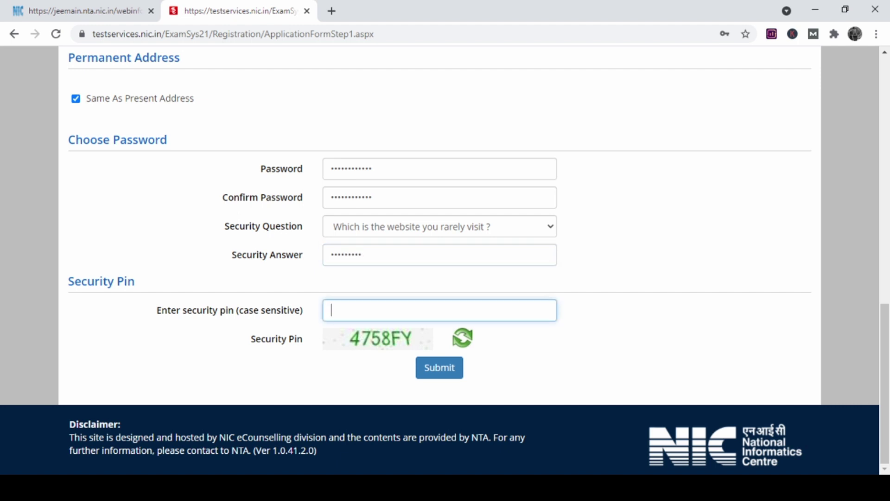
pyautogui.write('4758FY')
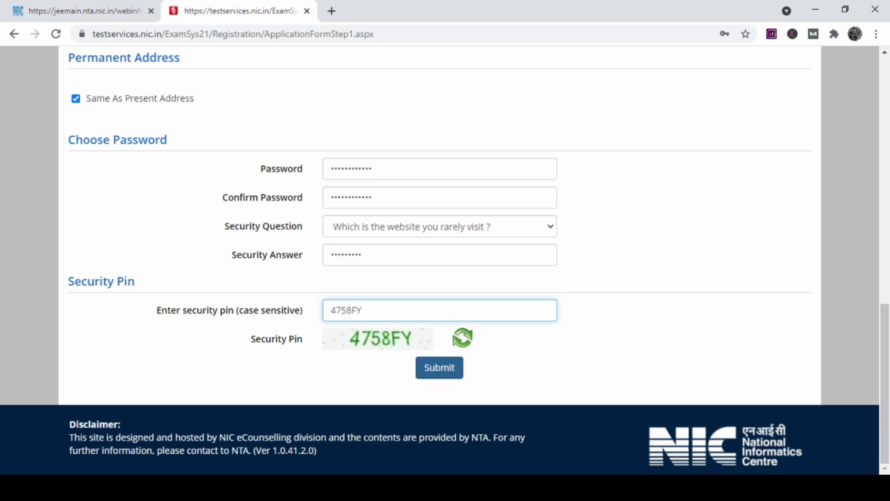
pyautogui.click(445, 367)
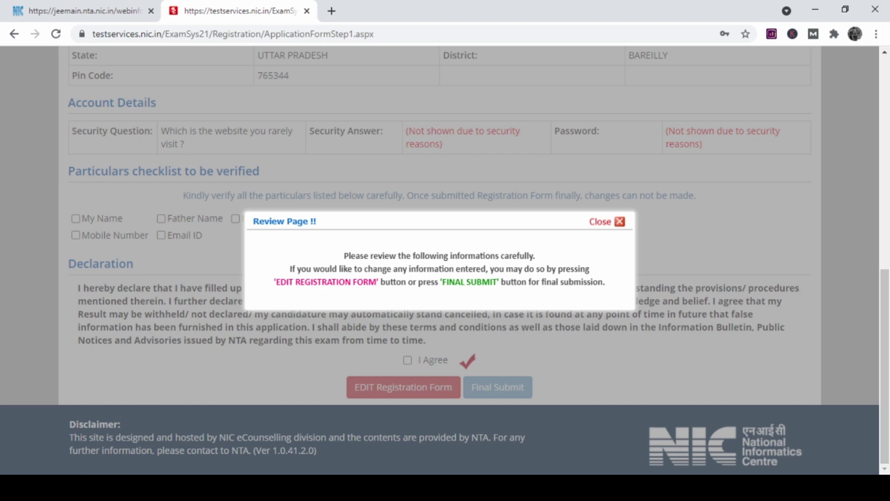
# Dismiss the review notice and confirm all eight particulars, from My Name to Email ID.
pyautogui.click(620, 221)
pyautogui.scroll(10, 445, 259)
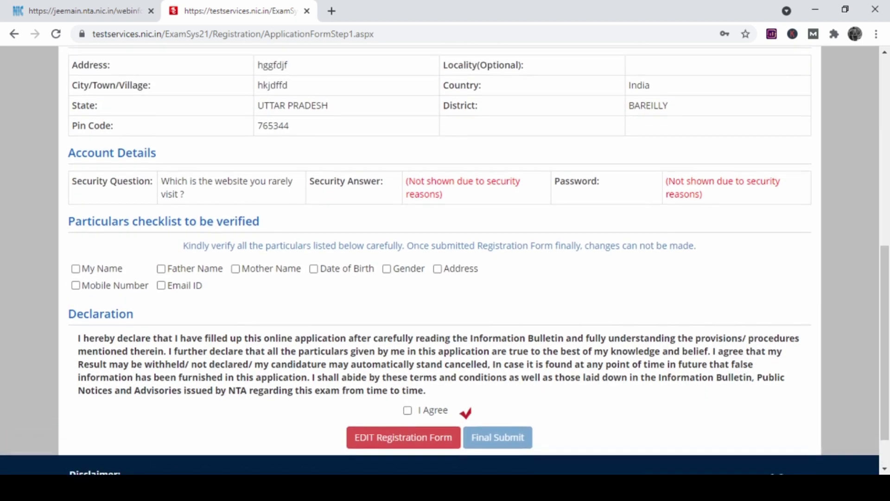
pyautogui.scroll(-8, 445, 260)
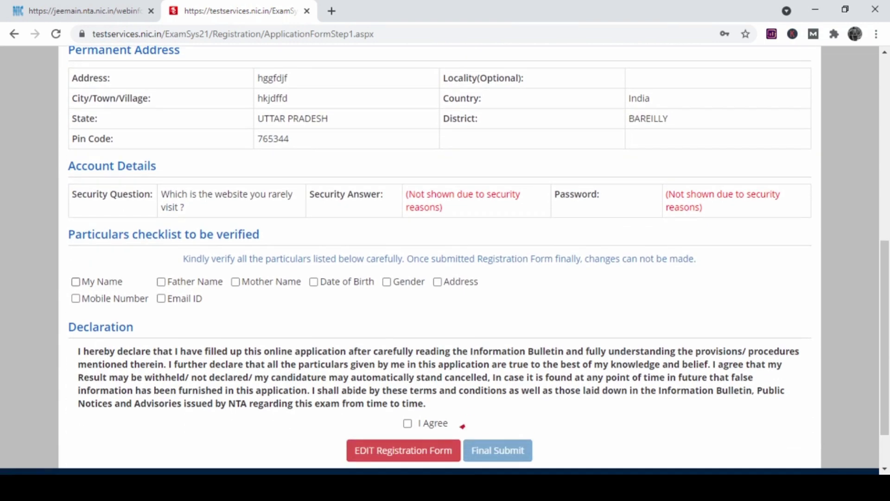
pyautogui.click(76, 281)
pyautogui.click(161, 282)
pyautogui.click(235, 281)
pyautogui.click(314, 281)
pyautogui.click(386, 282)
pyautogui.click(437, 282)
pyautogui.click(76, 298)
pyautogui.click(161, 298)
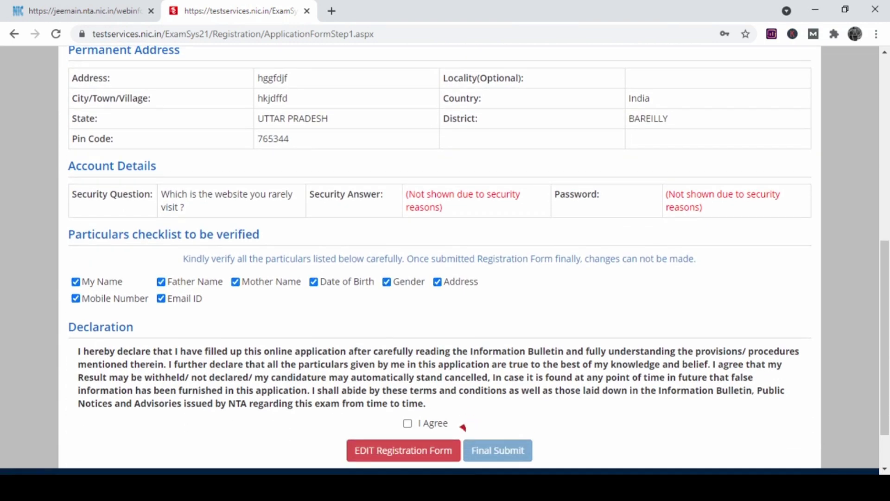
pyautogui.scroll(-1, 445, 260)
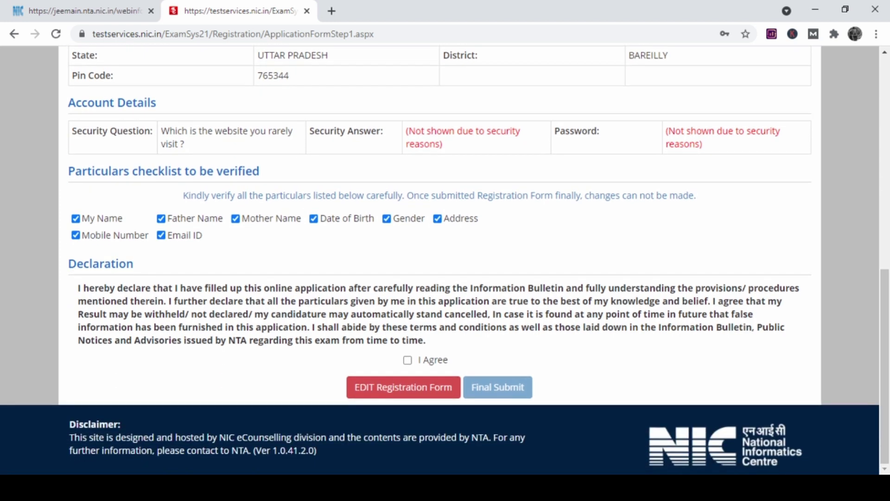
# Agree to the declaration, final-submit the registration with Yes, and start the Application Form.
pyautogui.click(408, 360)
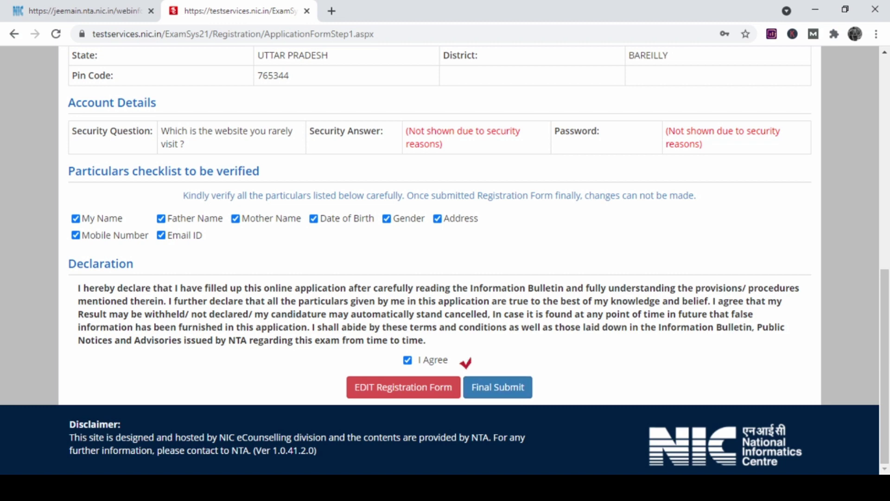
pyautogui.scroll(4, 440, 260)
pyautogui.scroll(-4, 440, 259)
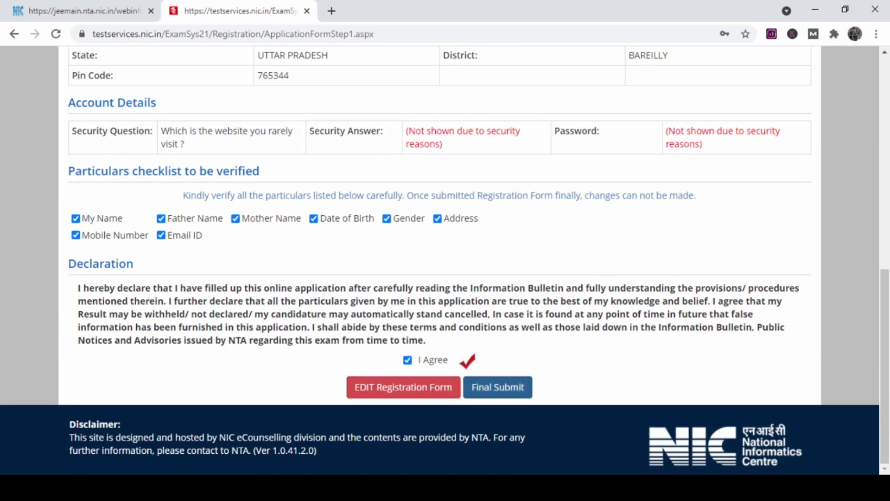
pyautogui.click(498, 386)
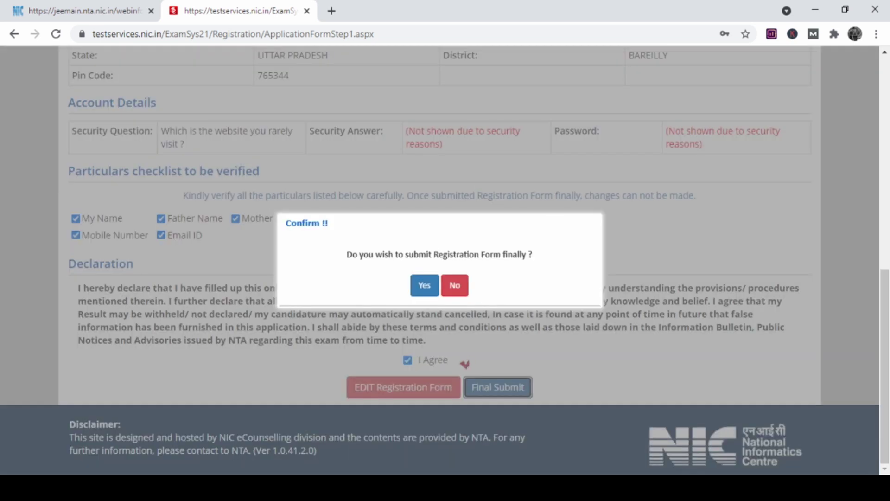
pyautogui.press('Return')
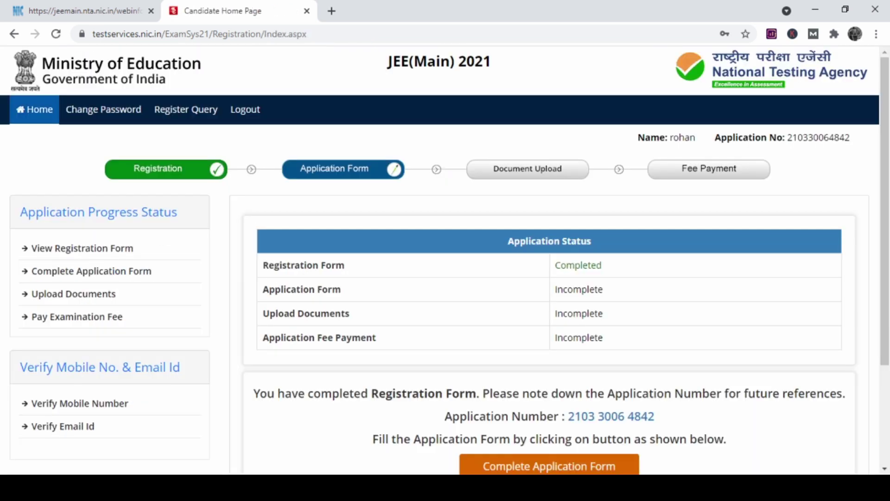
pyautogui.scroll(-3, 445, 259)
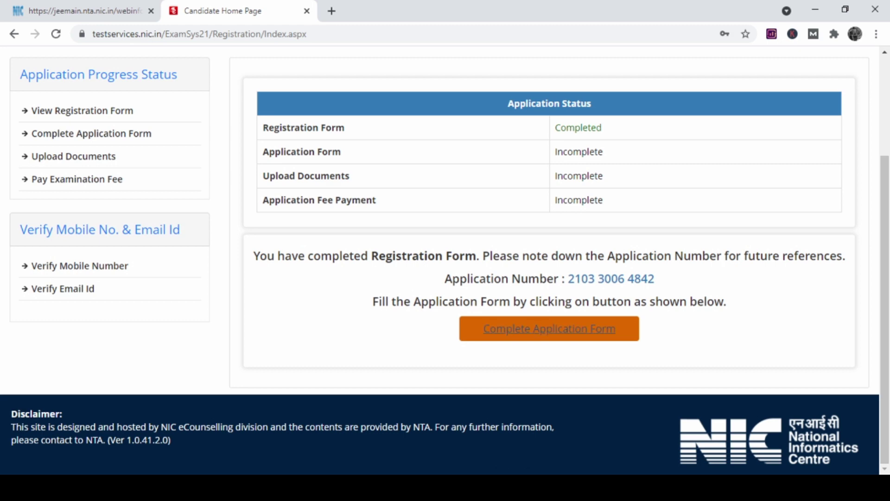
pyautogui.click(549, 328)
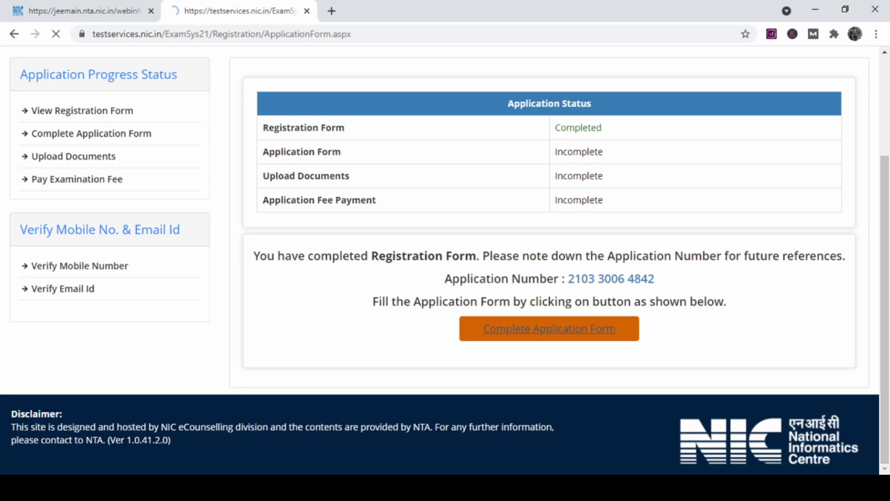
# Set nationality to Indian and the 12th passing state to UTTAR PRADESH.
pyautogui.scroll(-2, 445, 260)
pyautogui.scroll(-10, 445, 260)
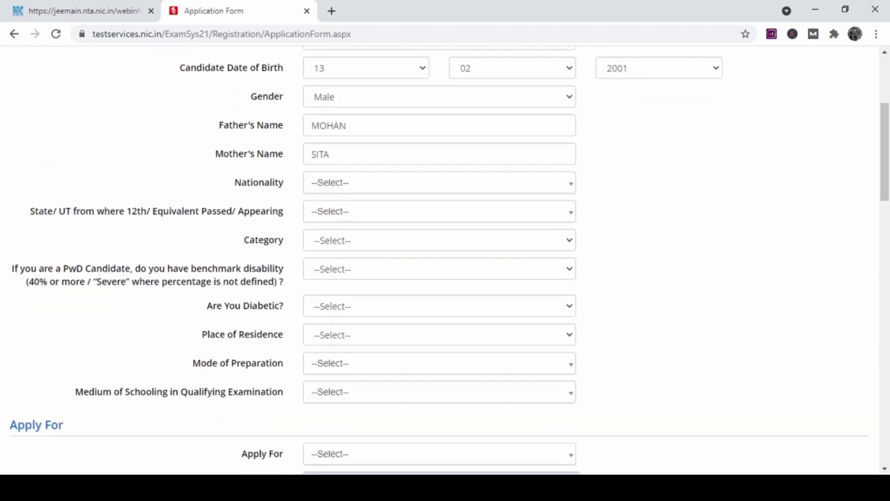
pyautogui.scroll(-9, 445, 259)
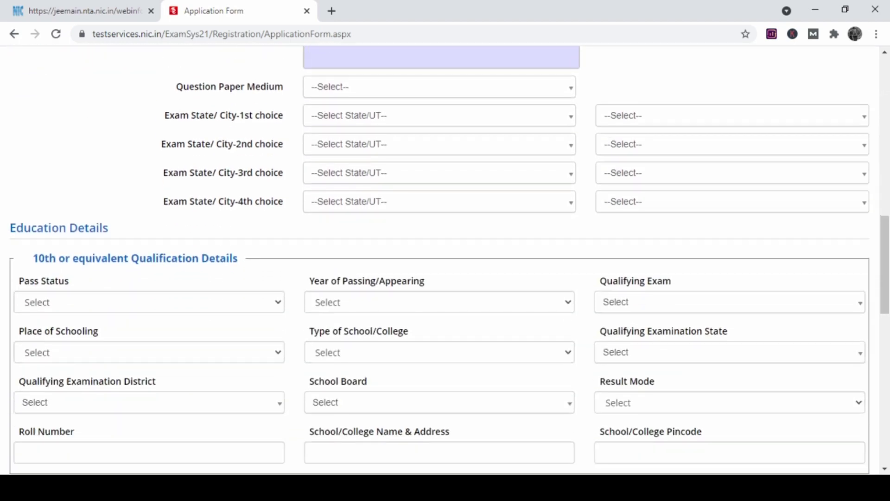
pyautogui.scroll(-3, 445, 259)
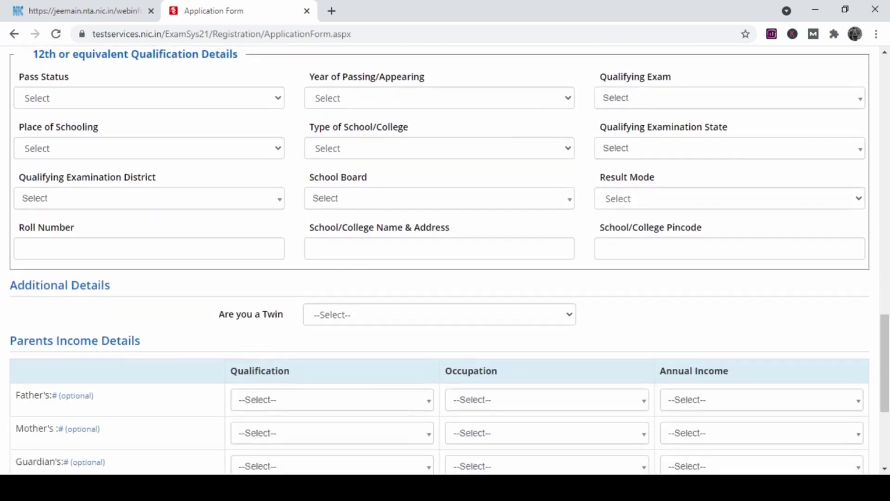
pyautogui.scroll(20, 445, 260)
pyautogui.scroll(2, 445, 260)
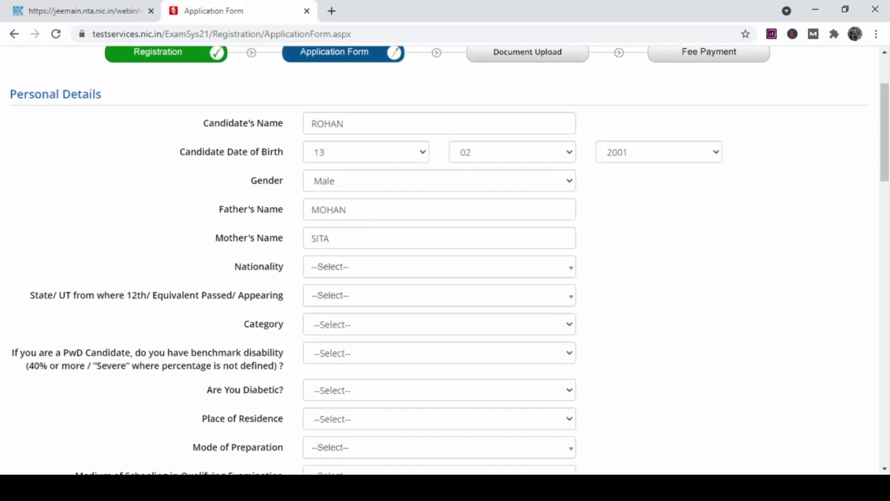
pyautogui.click(439, 299)
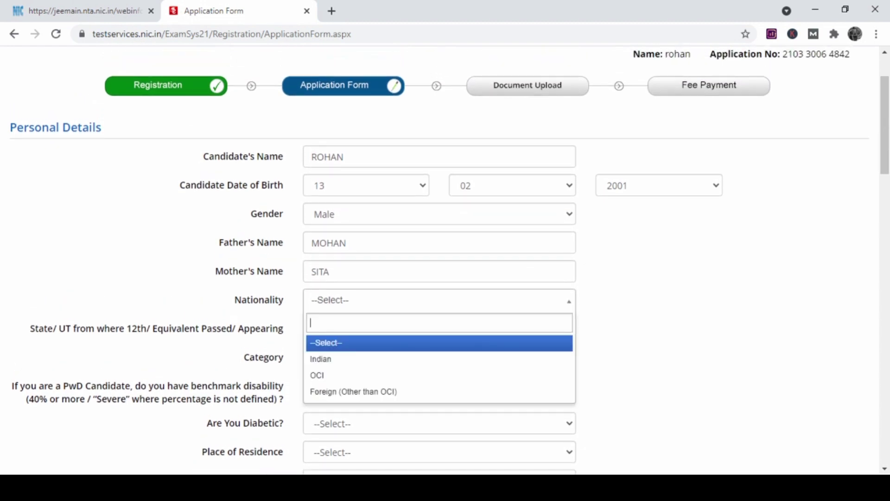
pyautogui.click(352, 358)
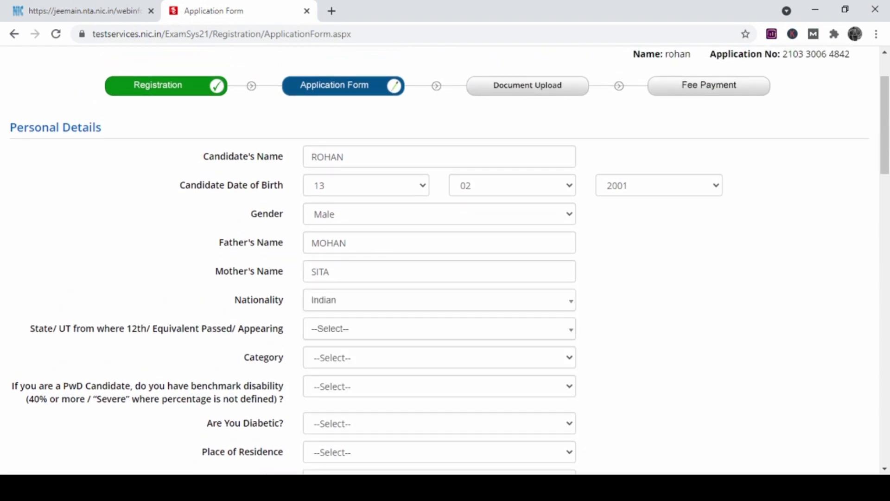
pyautogui.click(439, 328)
pyautogui.press('Down')
pyautogui.press('Down')
pyautogui.press('Down')
pyautogui.press('Down')
pyautogui.press('Down')
pyautogui.press('Down')
pyautogui.press('Down')
pyautogui.press('Down')
pyautogui.press('Down')
pyautogui.press('Down')
pyautogui.press('Down')
pyautogui.press('Down')
pyautogui.press('Down')
pyautogui.press('Down')
pyautogui.press('Down')
pyautogui.press('Down')
pyautogui.press('Down')
pyautogui.press('Down')
pyautogui.press('Down')
pyautogui.press('Down')
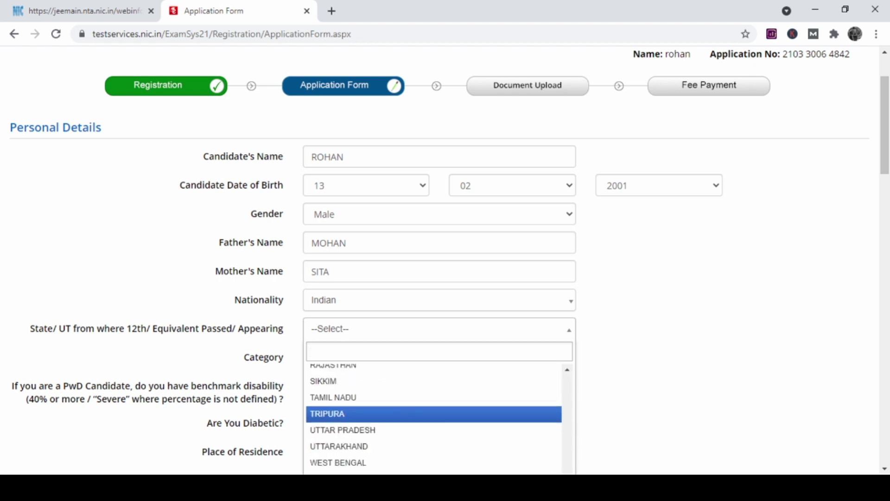
pyautogui.press('Down')
pyautogui.press('Return')
# Set category General, PwD No, Diabetic No and place of residence Rural.
pyautogui.scroll(-2, 445, 259)
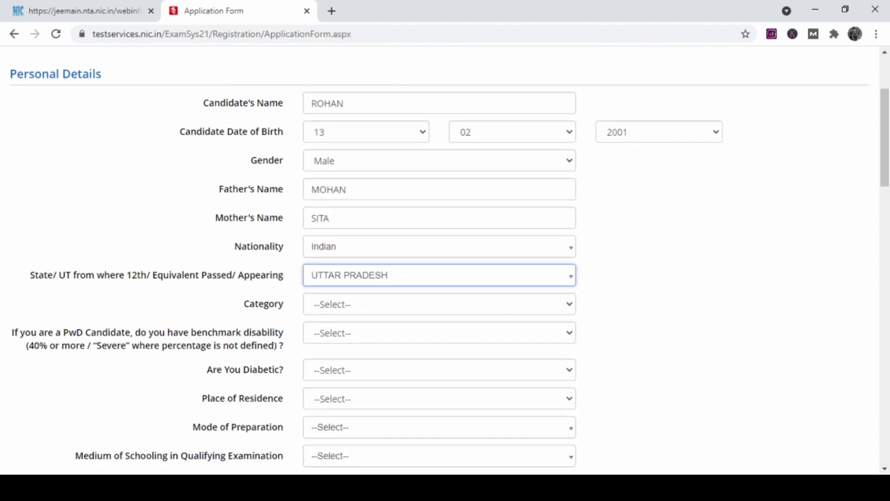
pyautogui.press('Tab')
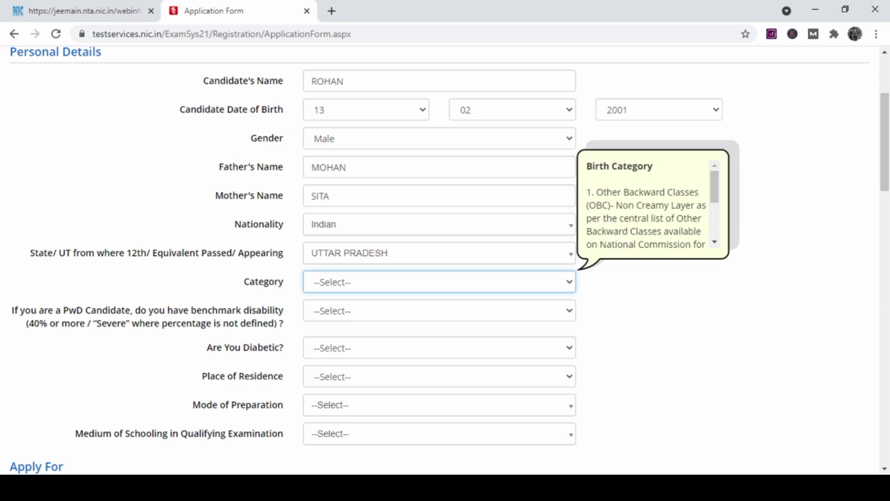
pyautogui.press('Down')
pyautogui.scroll(-2, 445, 259)
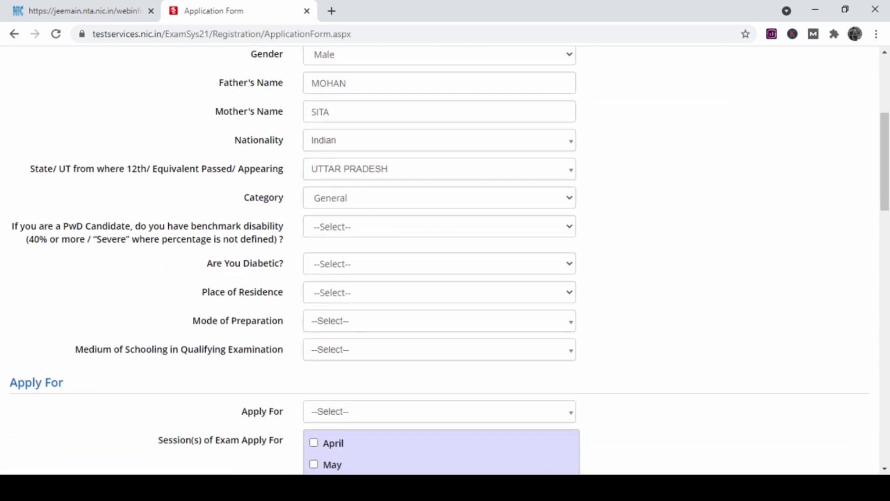
pyautogui.press('Tab')
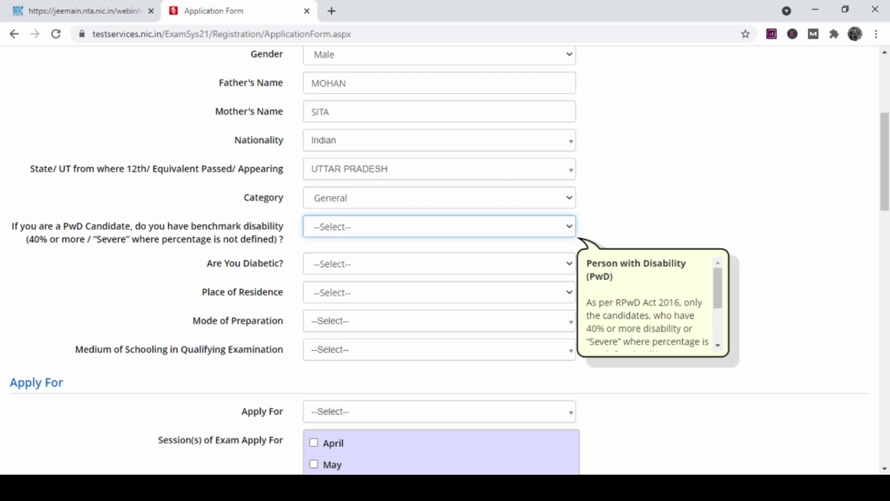
pyautogui.press('Down')
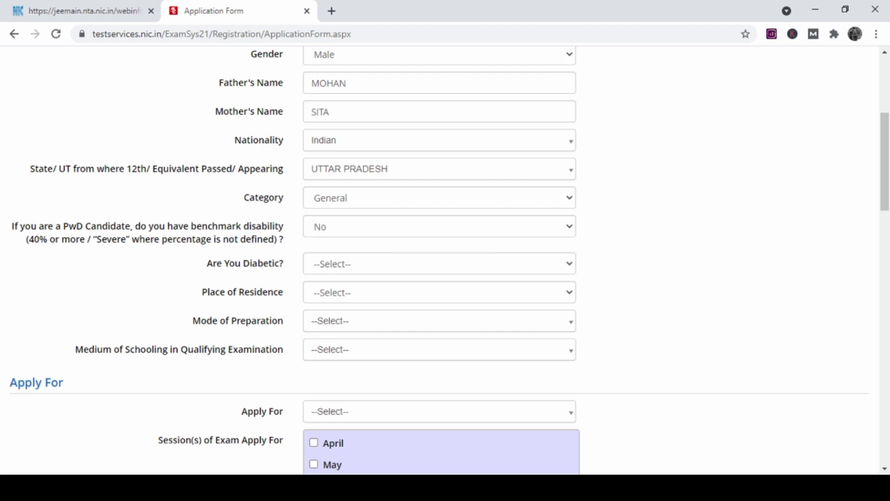
pyautogui.press('Tab')
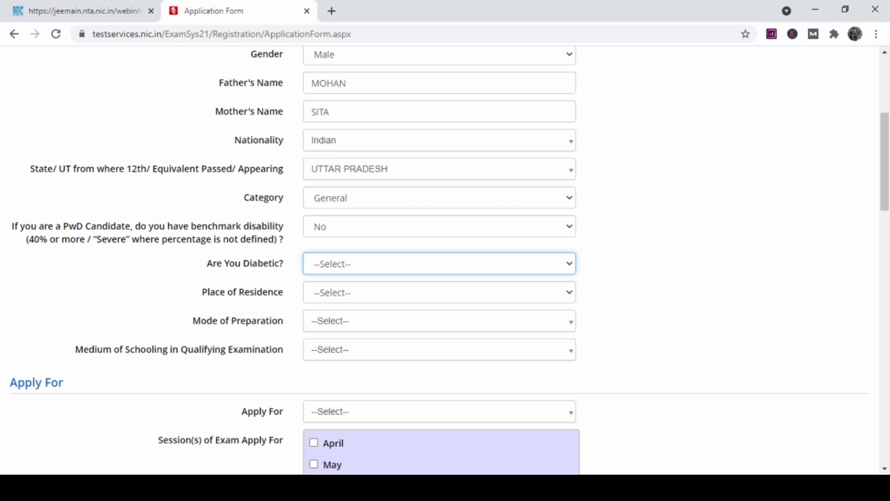
pyautogui.press('Down')
pyautogui.press('Tab')
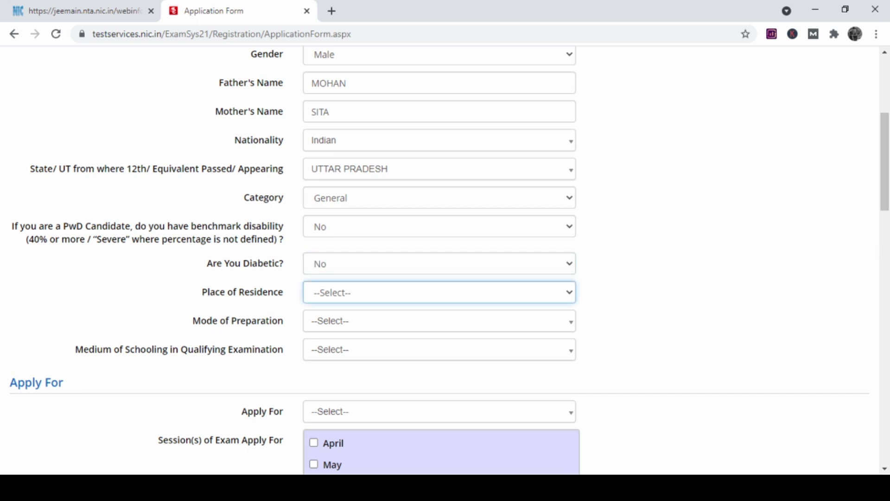
pyautogui.press('Down')
# Choose Self Study as mode of preparation and English as medium of schooling.
pyautogui.scroll(-1, 445, 259)
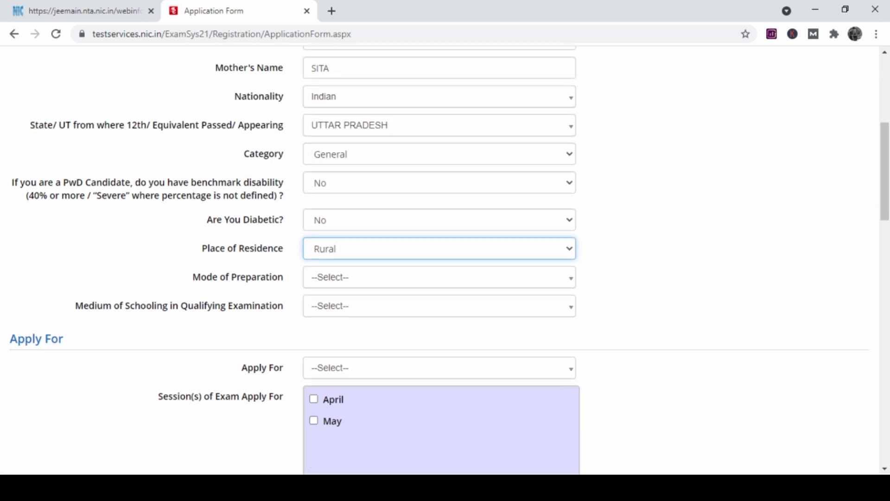
pyautogui.press('Tab')
pyautogui.press('Down')
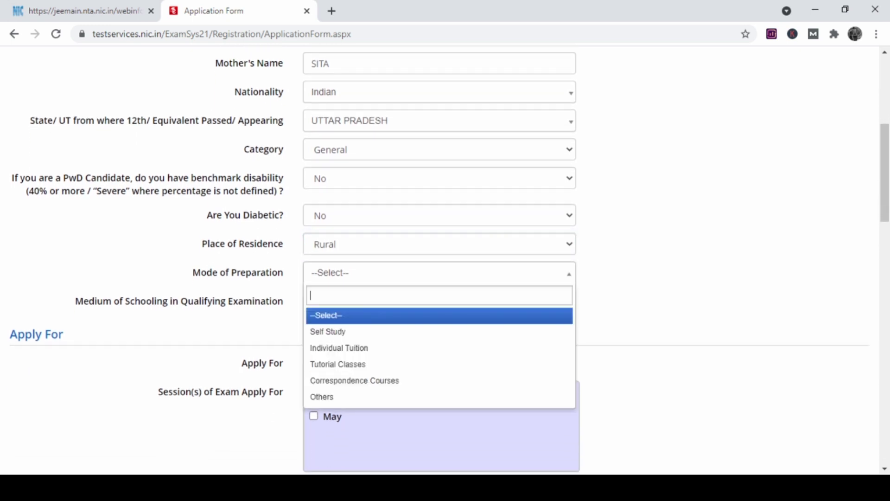
pyautogui.press('Down')
pyautogui.press('Down')
pyautogui.press('Up')
pyautogui.press('Return')
pyautogui.scroll(-2, 445, 260)
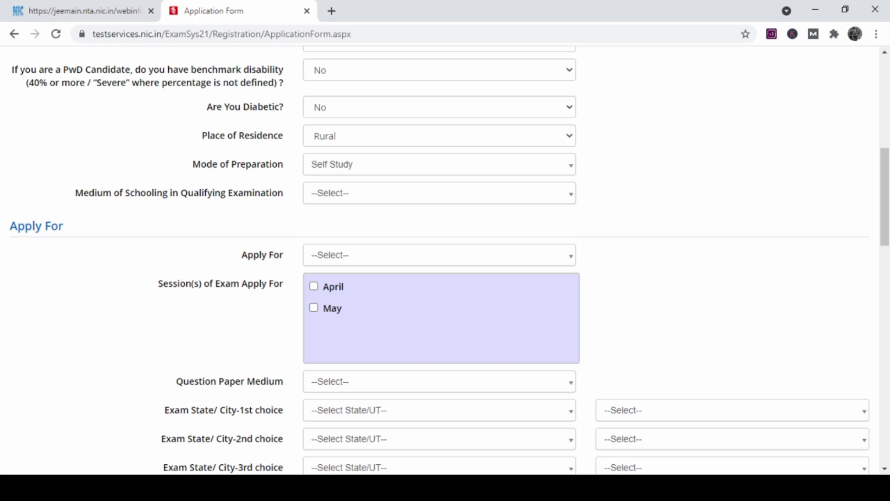
pyautogui.press('Tab')
pyautogui.press('Down')
pyautogui.press('Down')
pyautogui.press('Down')
pyautogui.press('Down')
pyautogui.press('Down')
pyautogui.press('Down')
pyautogui.press('Down')
pyautogui.press('Down')
pyautogui.press('Down')
pyautogui.press('Down')
pyautogui.press('Down')
pyautogui.press('Down')
pyautogui.press('Down')
pyautogui.press('Down')
pyautogui.press('Down')
pyautogui.press('Down')
pyautogui.press('Down')
pyautogui.press('Down')
pyautogui.press('Down')
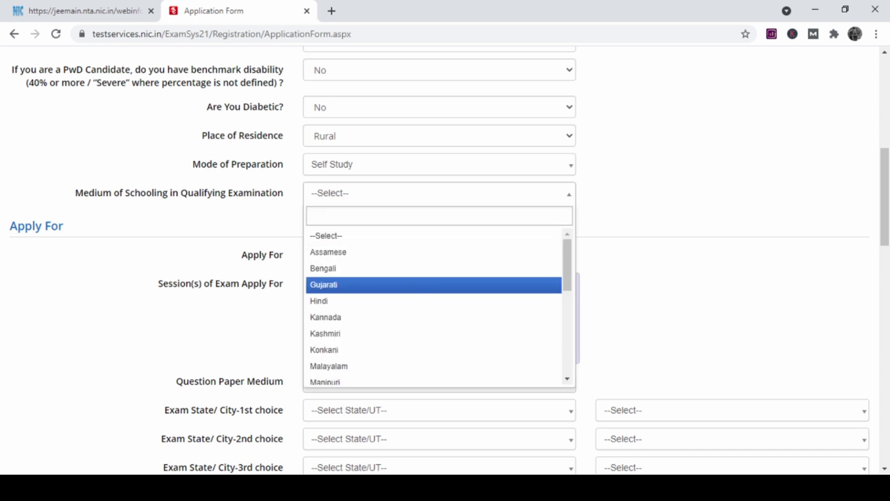
pyautogui.press('Down')
pyautogui.press('Down')
pyautogui.press('Down')
pyautogui.press('Down')
pyautogui.press('Down')
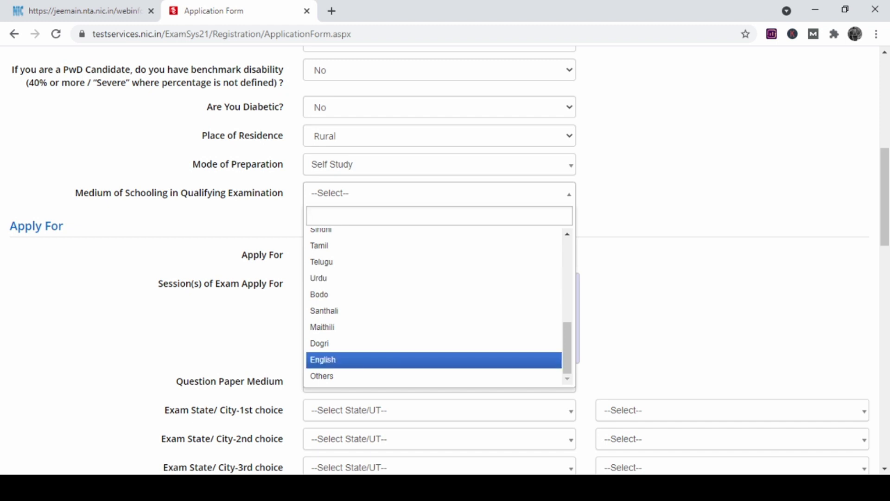
pyautogui.press('Return')
pyautogui.scroll(-2, 445, 259)
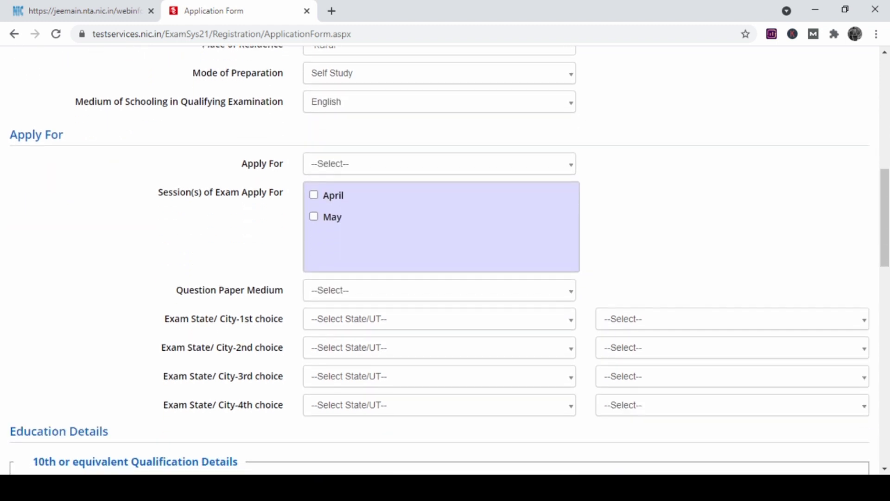
# Apply for B.E./B.Tech. Only.
pyautogui.press('Tab')
pyautogui.press('Down')
pyautogui.press('Down')
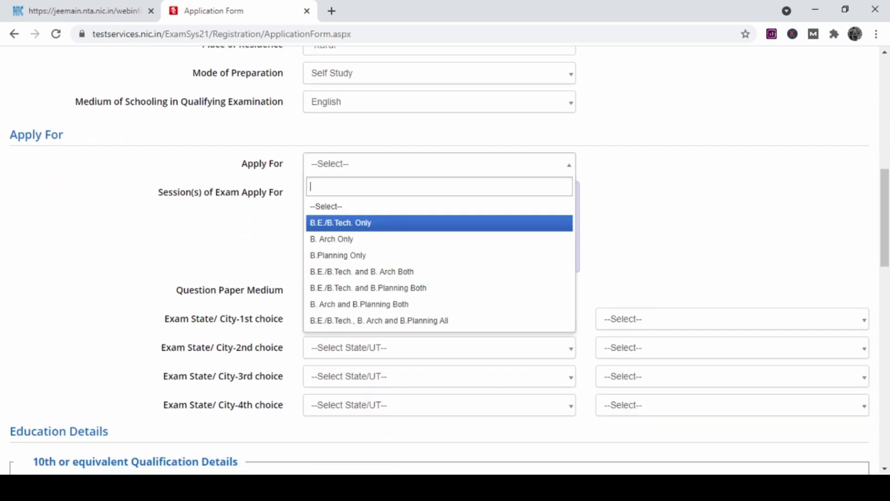
pyautogui.press('Return')
pyautogui.scroll(-1, 445, 259)
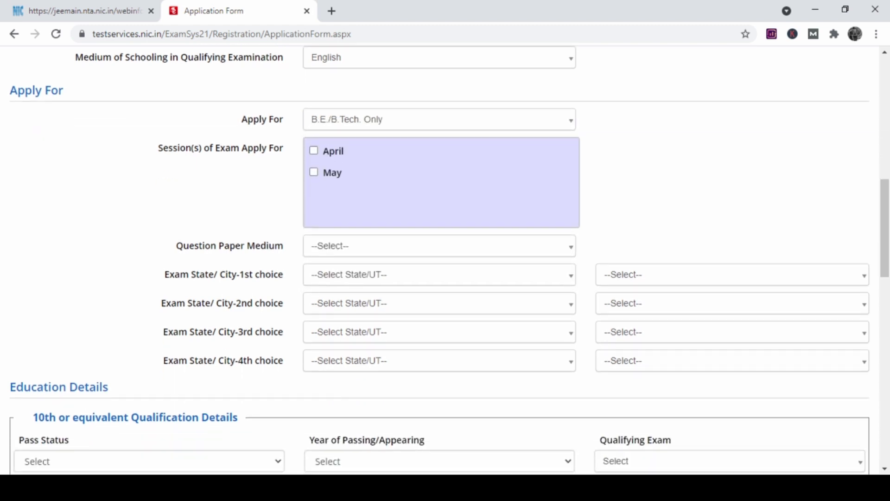
# Tick both the April and May exam sessions.
pyautogui.press('Tab')
pyautogui.press('space')
pyautogui.press('Tab')
pyautogui.press('space')
pyautogui.scroll(-2, 445, 259)
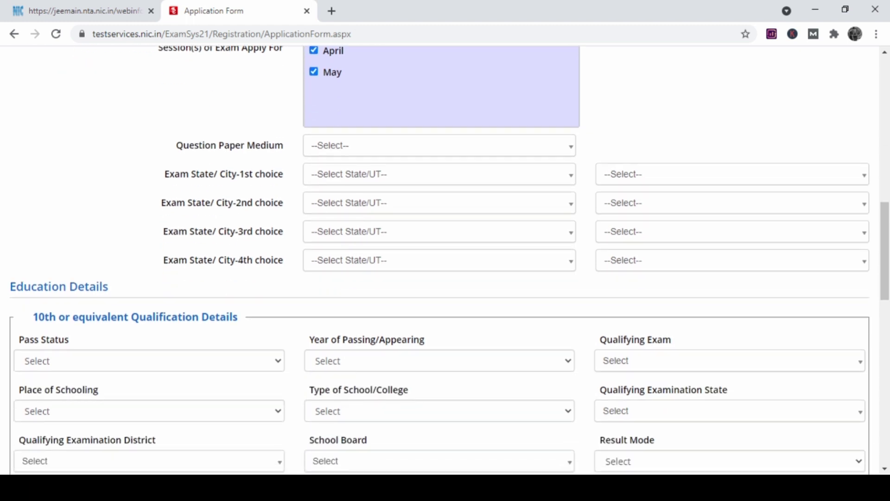
# Choose English as the question paper medium.
pyautogui.press('Tab')
pyautogui.press('space')
pyautogui.press('Down')
pyautogui.press('Down')
pyautogui.press('Down')
pyautogui.press('Down')
pyautogui.press('Down')
pyautogui.press('Down')
pyautogui.press('Down')
pyautogui.press('Down')
pyautogui.press('Down')
pyautogui.press('Down')
pyautogui.press('Down')
pyautogui.press('Down')
pyautogui.press('Down')
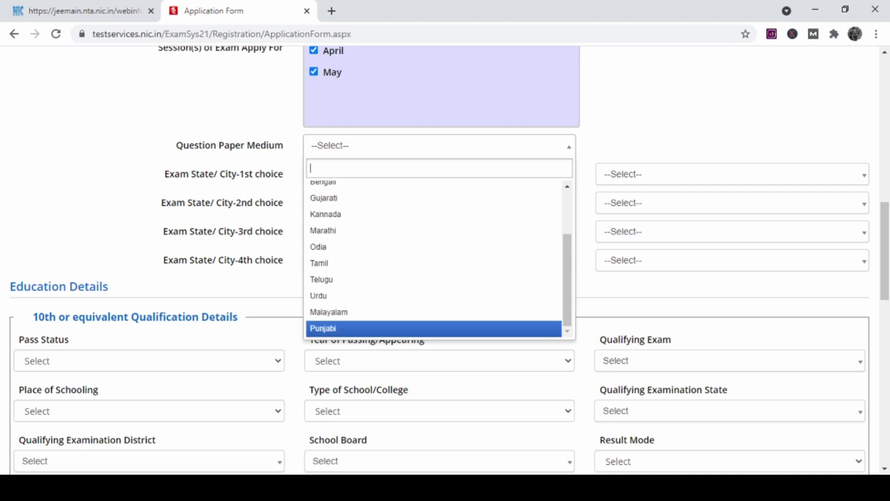
pyautogui.press('Up')
pyautogui.press('Up')
pyautogui.press('Up')
pyautogui.press('Up')
pyautogui.press('Up')
pyautogui.press('Up')
pyautogui.press('Up')
pyautogui.press('Up')
pyautogui.press('Up')
pyautogui.press('Up')
pyautogui.press('Up')
pyautogui.press('Up')
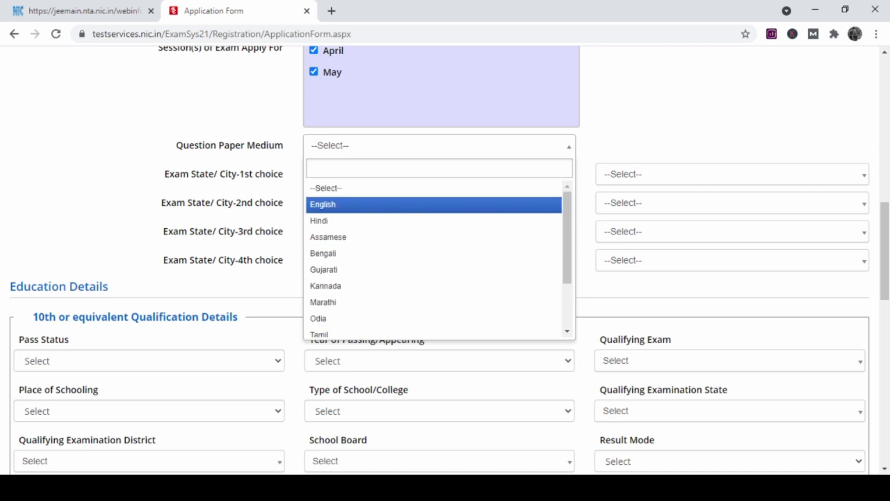
pyautogui.press('Return')
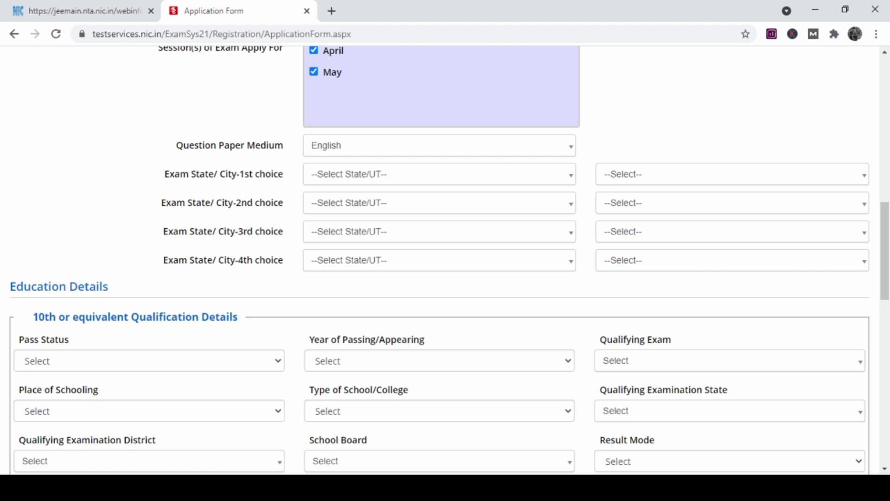
# Set the 1st exam city choice to UTTARAKHAND – ROORKEE.
pyautogui.press('Tab')
pyautogui.press('space')
pyautogui.press('Down')
pyautogui.press('Down')
pyautogui.press('Down')
pyautogui.press('Down')
pyautogui.press('Down')
pyautogui.press('Down')
pyautogui.press('Down')
pyautogui.press('Down')
pyautogui.press('Down')
pyautogui.press('Down')
pyautogui.press('Down')
pyautogui.press('Down')
pyautogui.press('Down')
pyautogui.press('Down')
pyautogui.press('Down')
pyautogui.press('Down')
pyautogui.press('Down')
pyautogui.press('Down')
pyautogui.press('Down')
pyautogui.press('Down')
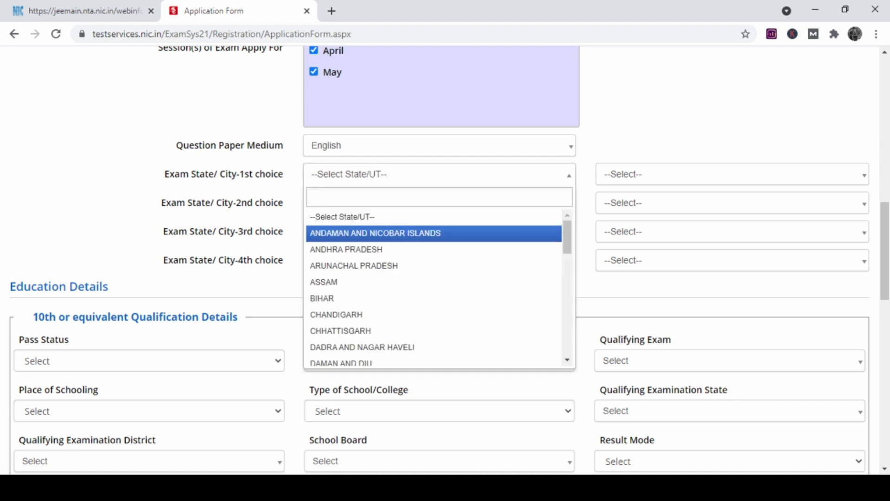
pyautogui.press('Up')
pyautogui.press('Up')
pyautogui.press('Up')
pyautogui.press('Up')
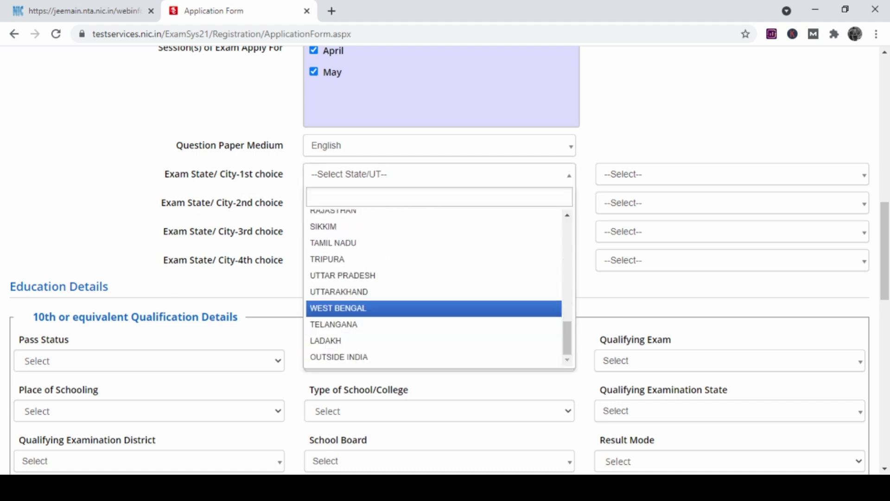
pyautogui.press('Return')
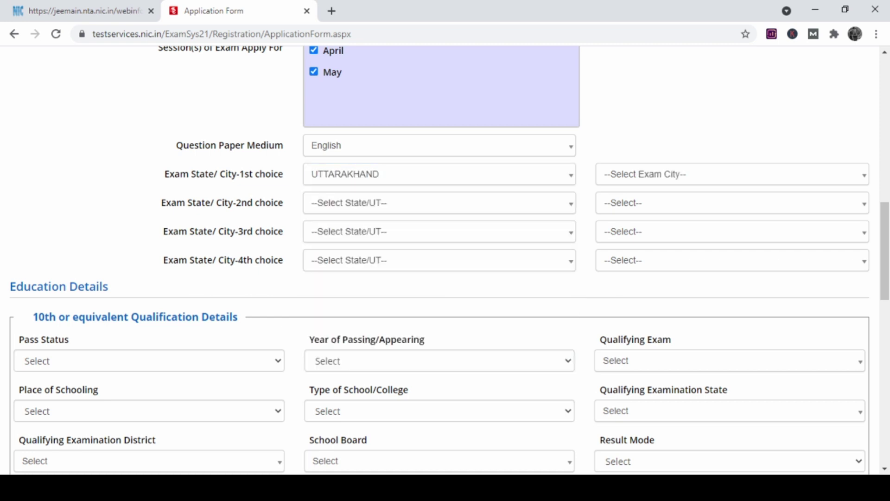
pyautogui.press('Tab')
pyautogui.press('space')
pyautogui.press('Down')
pyautogui.press('Down')
pyautogui.press('Down')
pyautogui.press('Down')
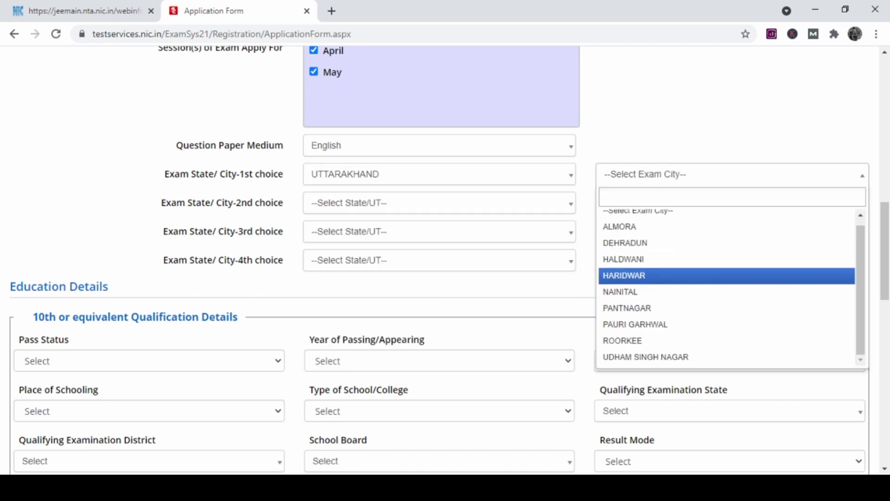
pyautogui.press('Down')
pyautogui.press('Down')
pyautogui.press('Down')
pyautogui.press('Down')
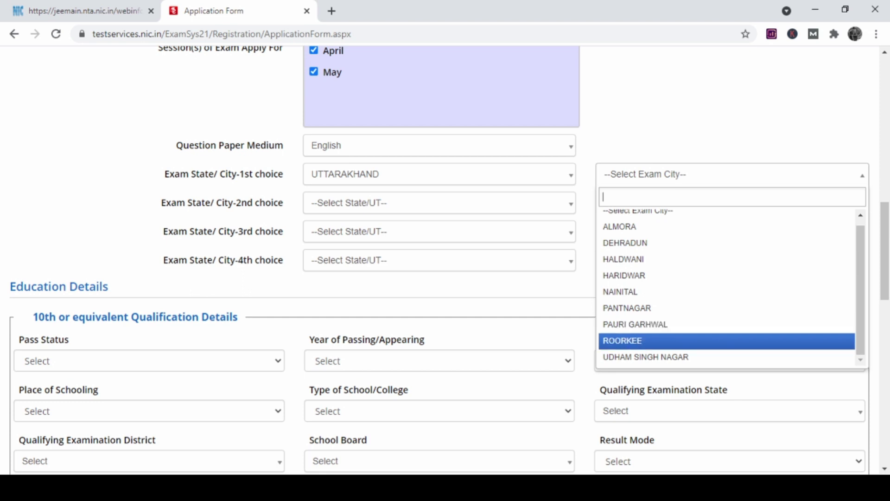
pyautogui.press('Return')
# Set the 2nd exam city choice to BIHAR – DARBHANGA.
pyautogui.press('Tab')
pyautogui.press('space')
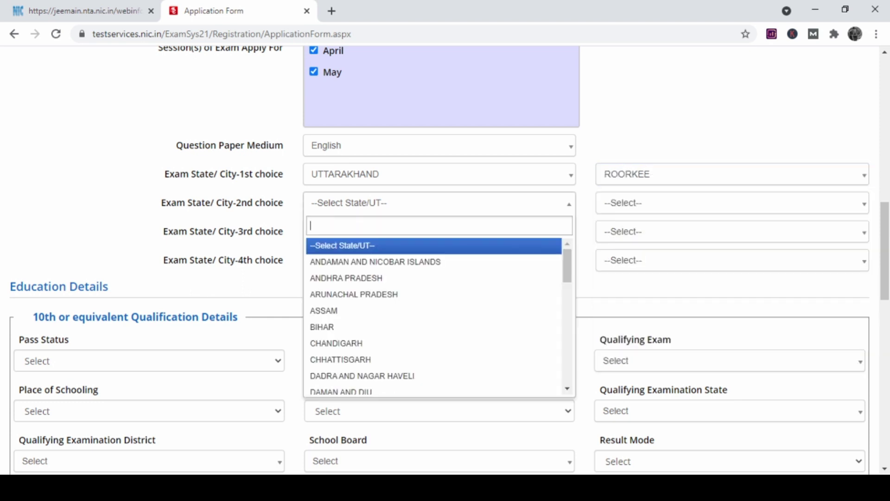
pyautogui.press('Down')
pyautogui.press('Down')
pyautogui.press('Down')
pyautogui.press('Down')
pyautogui.press('Down')
pyautogui.press('Return')
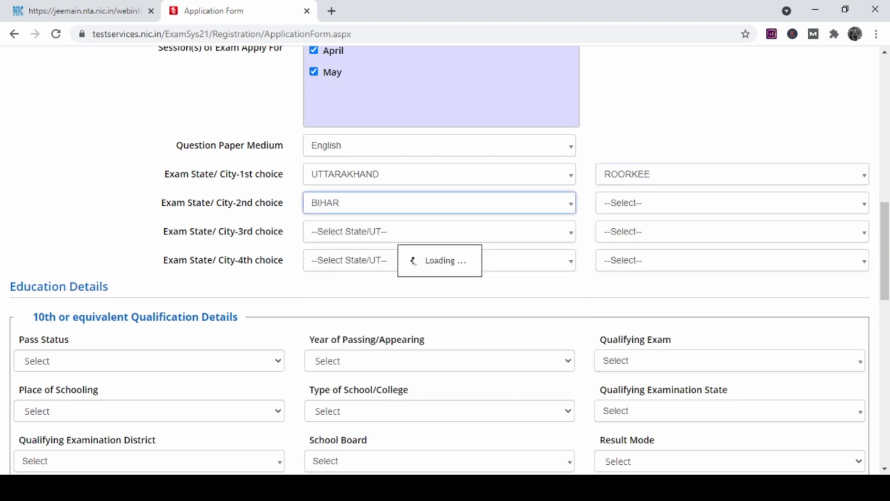
pyautogui.press('Tab')
pyautogui.press('space')
pyautogui.press('Down')
pyautogui.press('Down')
pyautogui.press('Down')
pyautogui.press('Down')
pyautogui.press('Down')
pyautogui.press('Return')
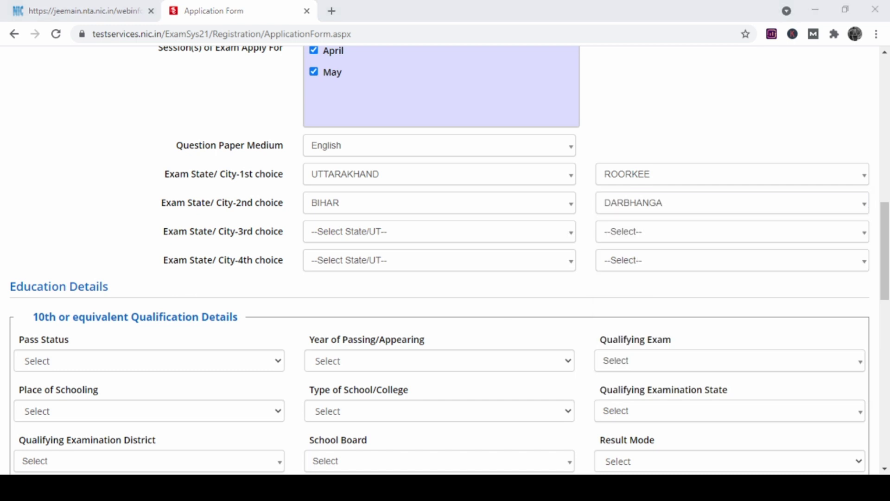
# Set the 3rd exam city choice to MADHYA PRADESH – DEWAS.
pyautogui.press('Tab')
pyautogui.press('space')
pyautogui.press('Down')
pyautogui.press('Down')
pyautogui.press('Down')
pyautogui.press('Down')
pyautogui.press('Down')
pyautogui.press('Down')
pyautogui.press('Down')
pyautogui.press('Down')
pyautogui.press('Down')
pyautogui.press('Down')
pyautogui.press('Down')
pyautogui.press('Down')
pyautogui.press('Down')
pyautogui.press('Down')
pyautogui.press('Down')
pyautogui.press('Down')
pyautogui.press('Down')
pyautogui.press('Down')
pyautogui.press('Down')
pyautogui.press('Down')
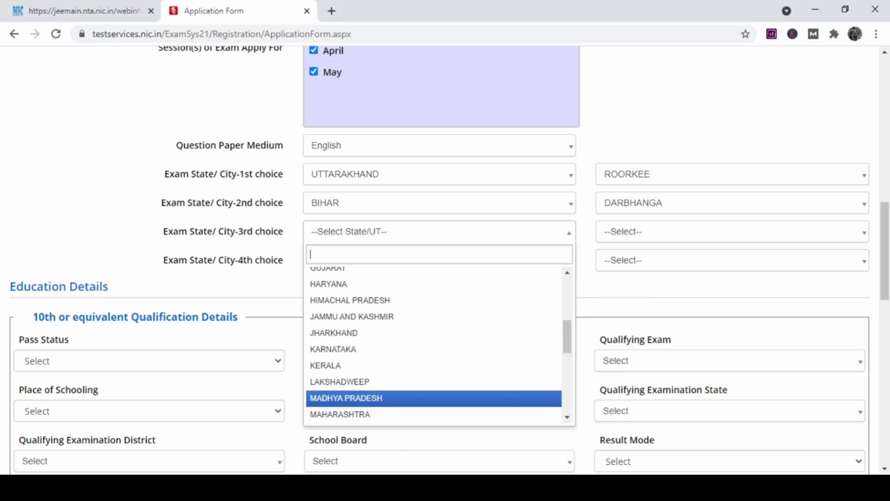
pyautogui.press('Return')
pyautogui.press('Tab')
pyautogui.press('space')
pyautogui.press('Down')
pyautogui.press('Down')
pyautogui.press('Down')
pyautogui.press('Down')
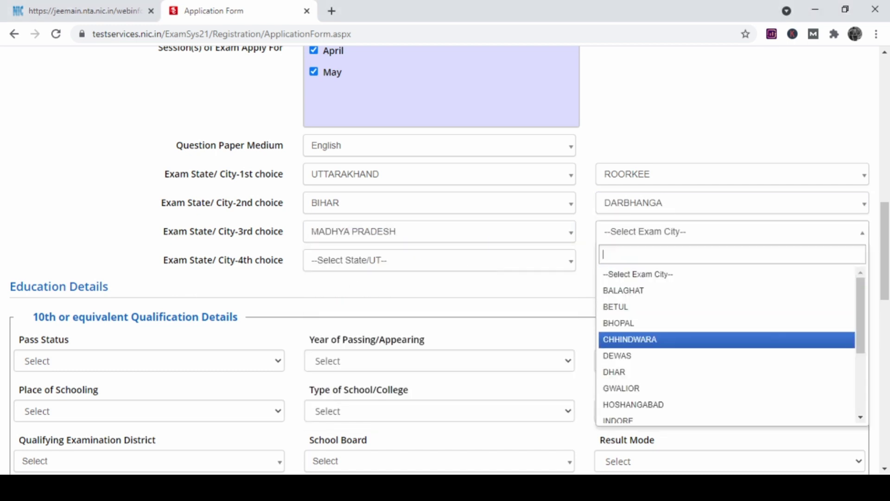
pyautogui.press('Down')
pyautogui.press('Return')
# Set the 4th exam city choice to CHHATTISGARH – BILASPUR(CHHATTISGARH).
pyautogui.press('Tab')
pyautogui.press('space')
pyautogui.press('Down')
pyautogui.press('Down')
pyautogui.press('Down')
pyautogui.press('Down')
pyautogui.press('Down')
pyautogui.press('Down')
pyautogui.press('Down')
pyautogui.press('Return')
pyautogui.press('Tab')
pyautogui.press('space')
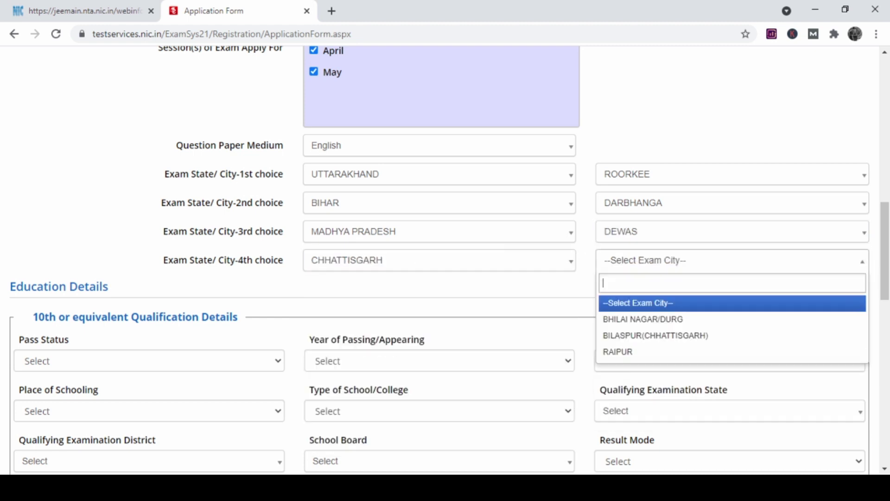
pyautogui.press('Down')
pyautogui.press('Down')
pyautogui.press('Return')
pyautogui.scroll(-3, 445, 259)
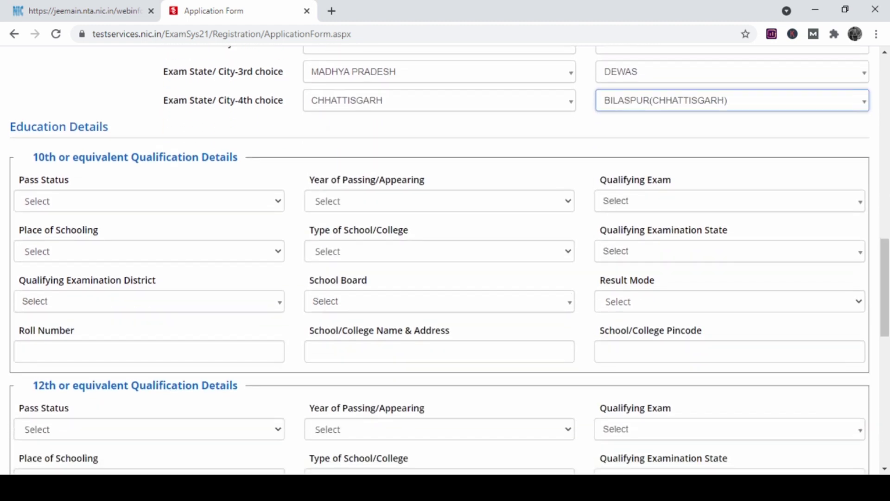
# Mark 10th as Passed in 2019 with qualifying exam 10th or Equivalent.
pyautogui.scroll(-1, 445, 259)
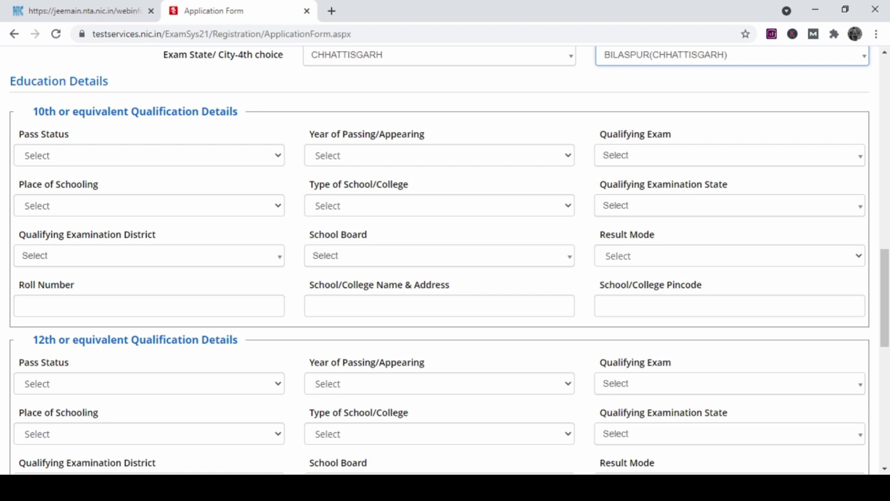
pyautogui.press('Tab')
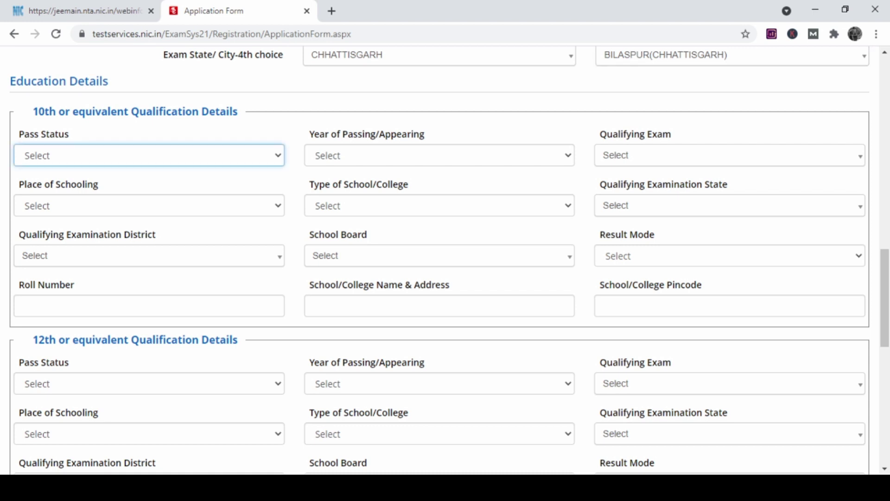
pyautogui.press('Down')
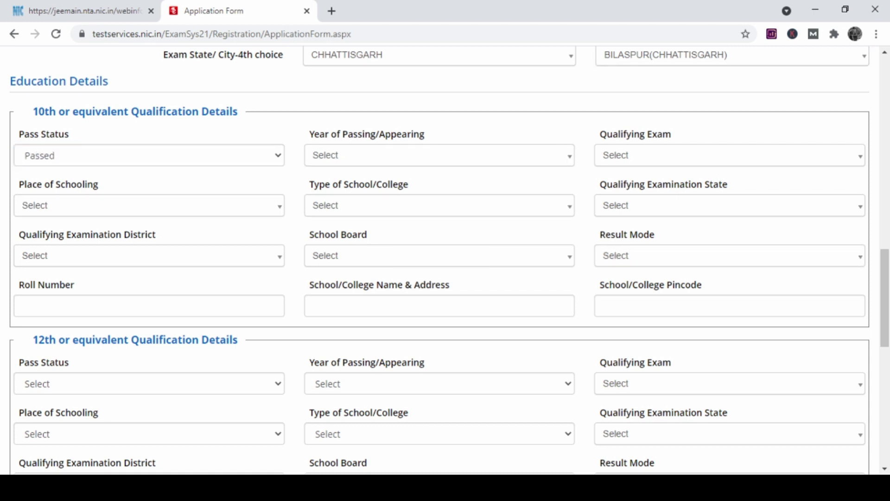
pyautogui.press('Tab')
pyautogui.press('Down')
pyautogui.press('Down')
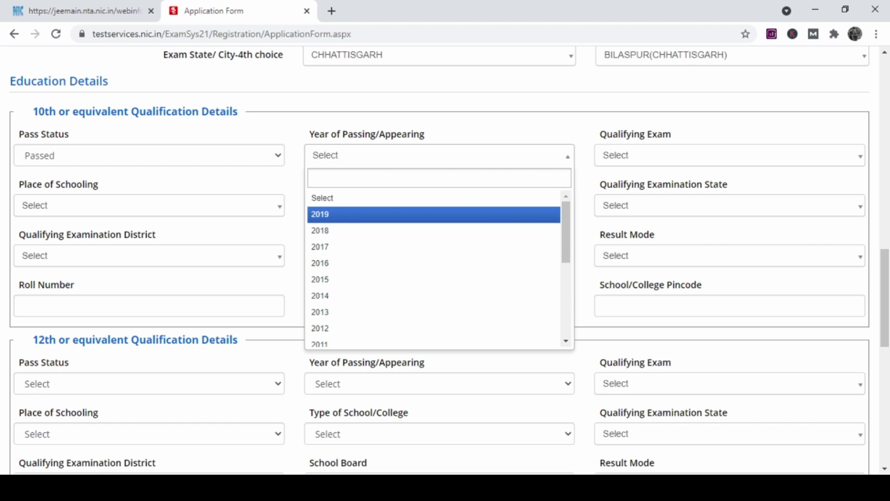
pyautogui.press('Return')
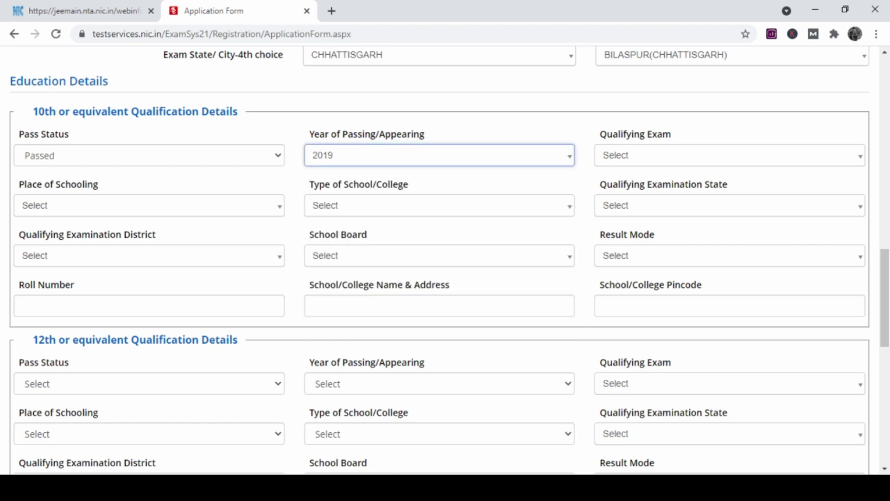
pyautogui.press('Tab')
pyautogui.press('Down')
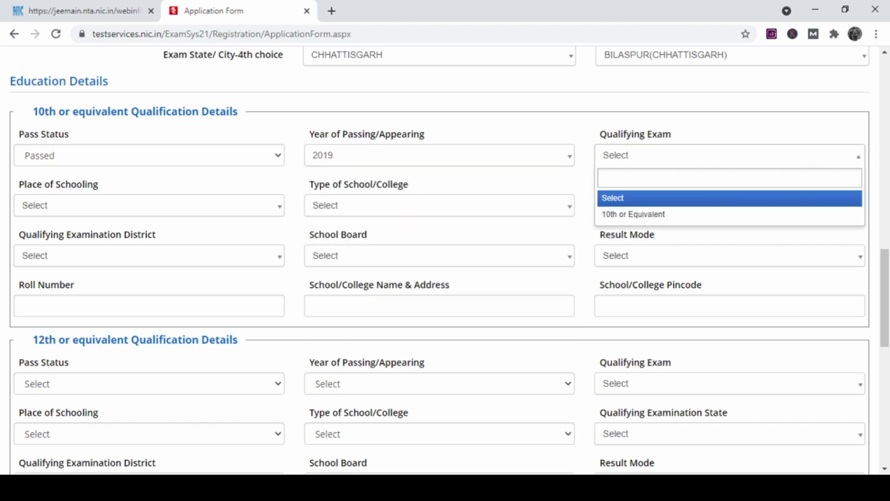
pyautogui.press('Down')
pyautogui.press('Return')
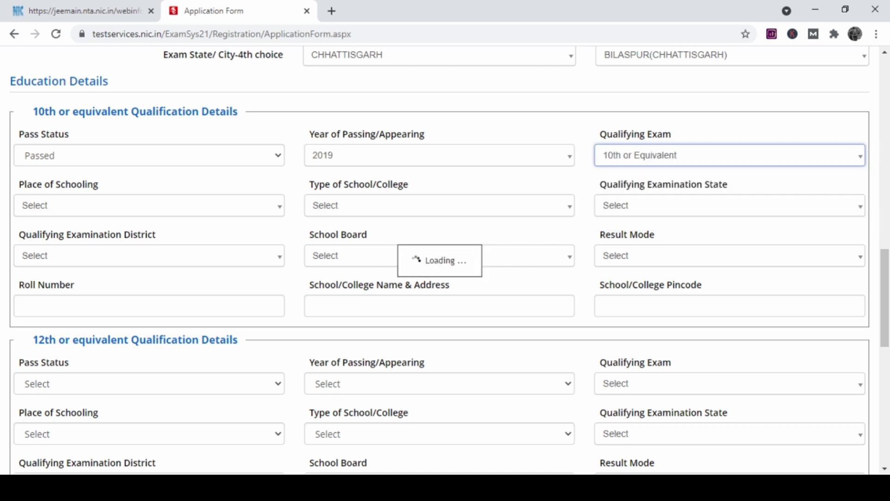
# Set 10th place of schooling to Rural and school type to State Government.
pyautogui.press('Tab')
pyautogui.press('Down')
pyautogui.press('Down')
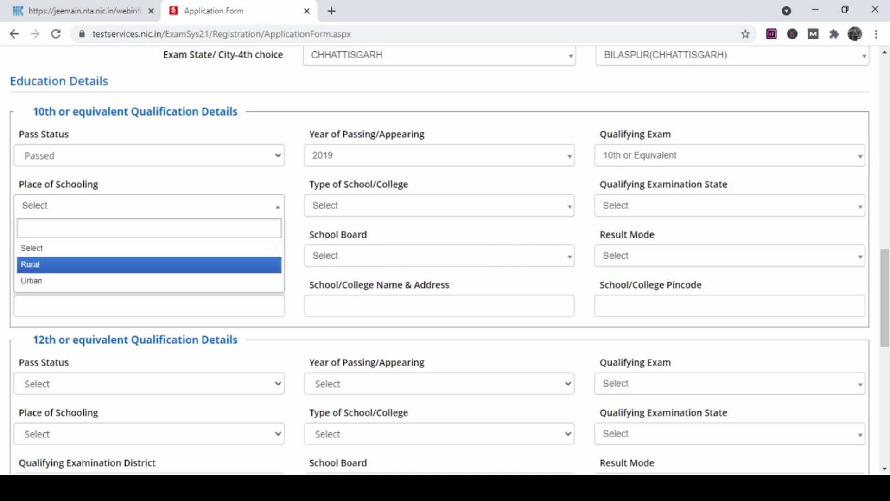
pyautogui.press('Return')
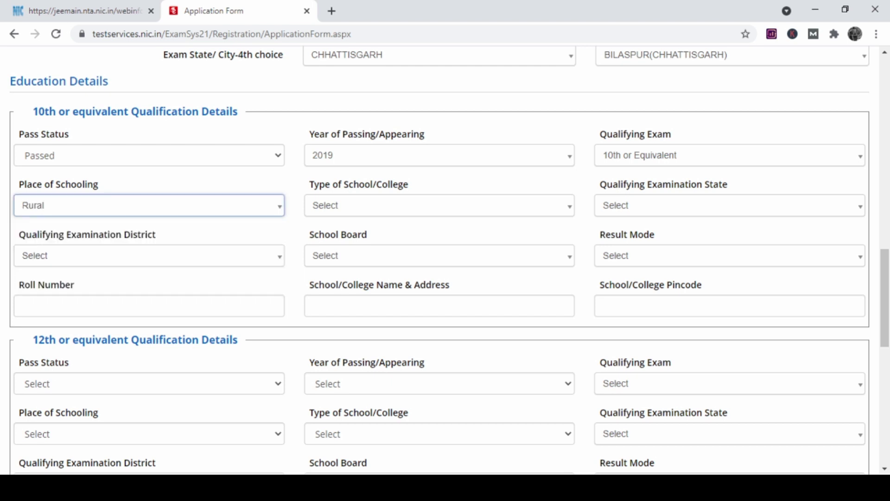
pyautogui.press('Tab')
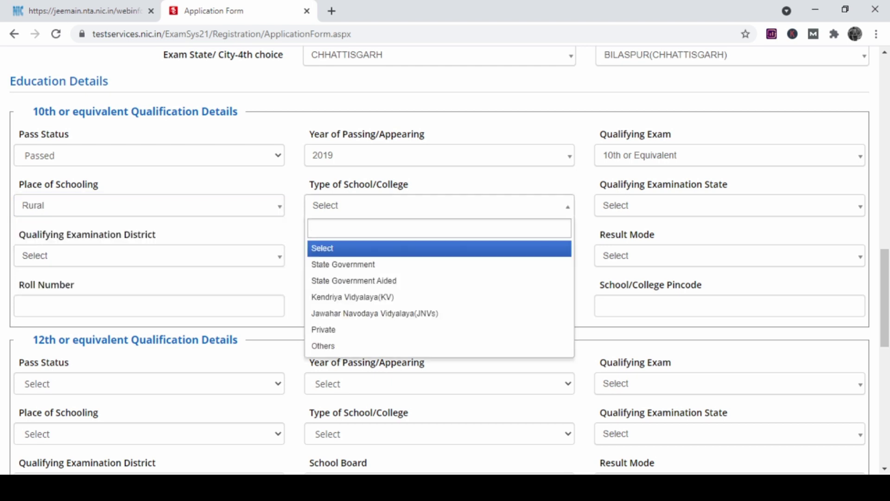
pyautogui.press('Down')
pyautogui.press('Return')
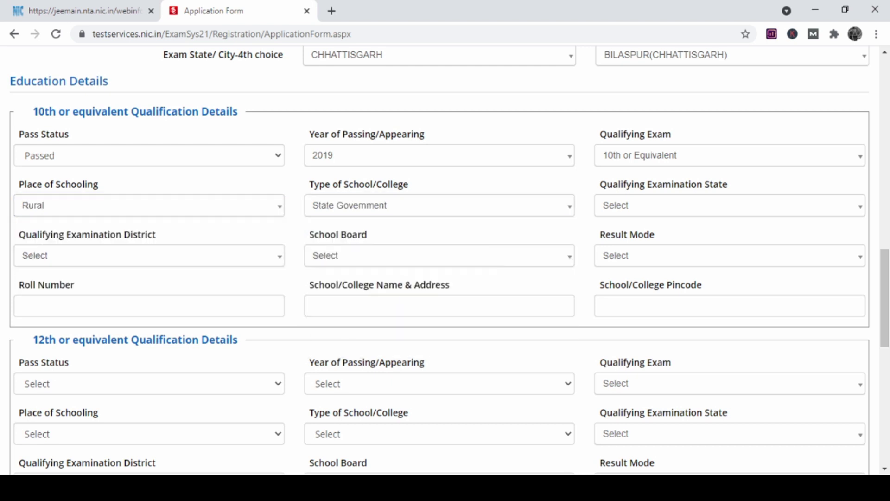
# Set 10th exam state Arunachal Pradesh, district Lower Subansiri, ISC council board, Percentage mode.
pyautogui.press('Tab')
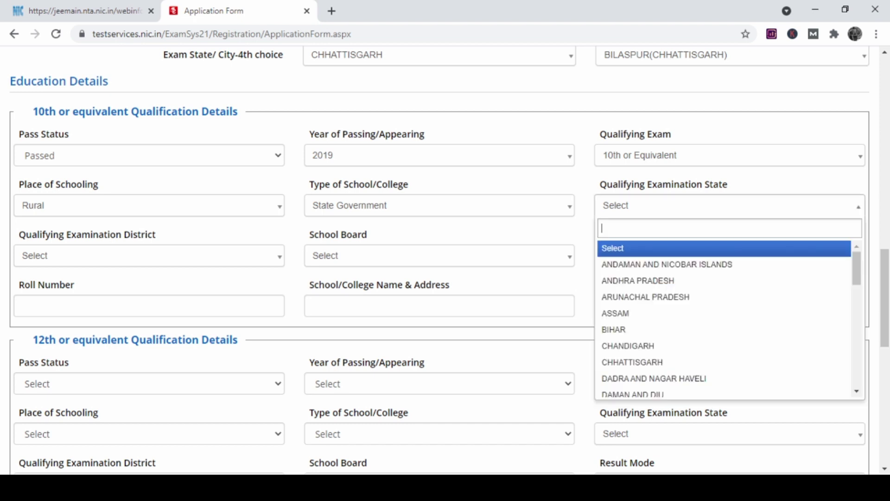
pyautogui.press('Down')
pyautogui.press('Down')
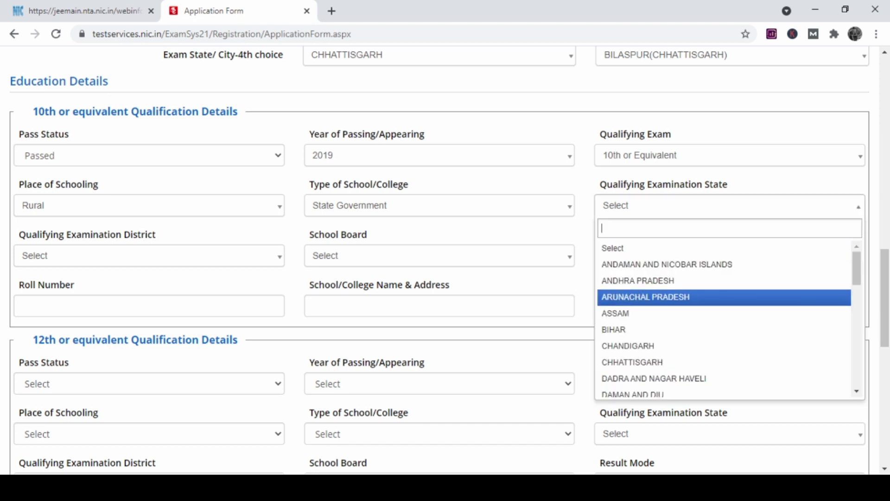
pyautogui.press('Return')
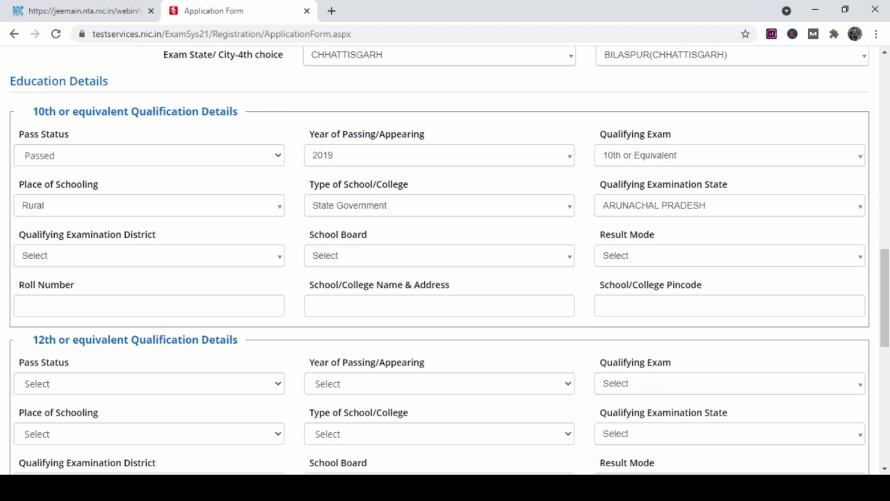
pyautogui.press('Tab')
pyautogui.write('lower s')
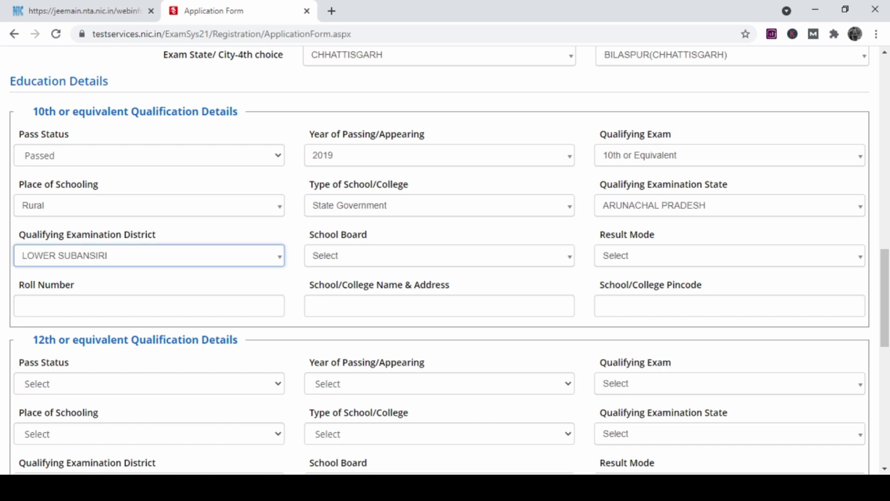
pyautogui.press('Tab')
pyautogui.press('Down')
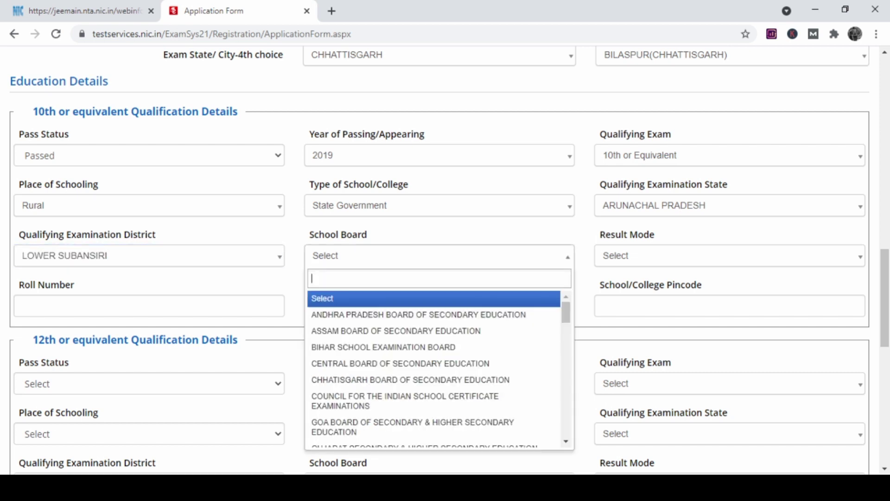
pyautogui.press('Down')
pyautogui.press('Down')
pyautogui.press('Down')
pyautogui.press('Down')
pyautogui.press('Down')
pyautogui.press('Down')
pyautogui.press('Return')
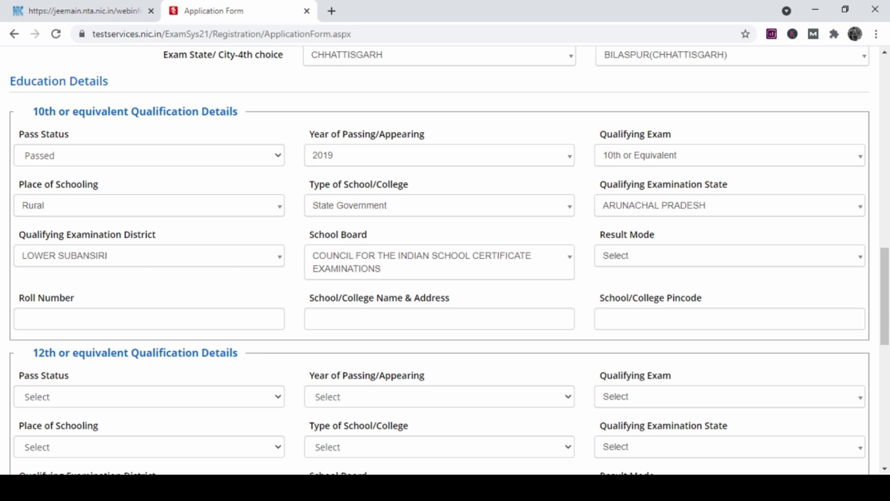
pyautogui.press('Tab')
pyautogui.press('Down')
pyautogui.press('Down')
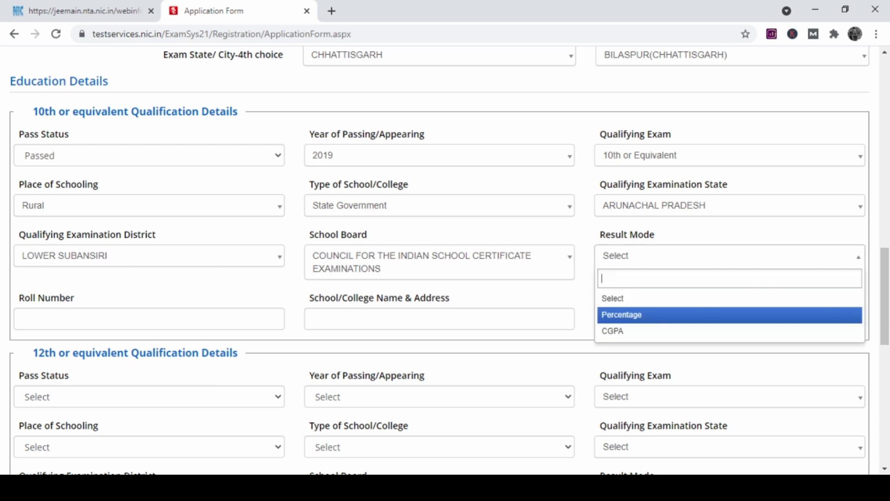
pyautogui.press('Return')
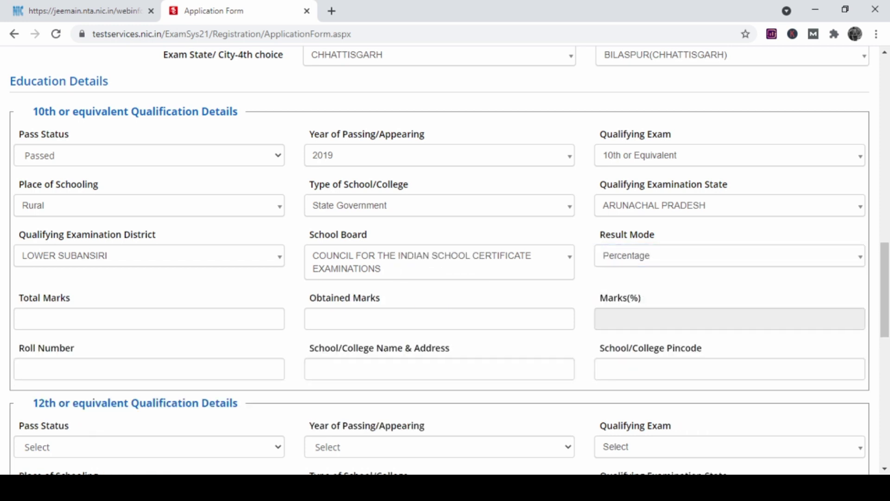
# Enter 10th total marks 600 and obtained marks 500, giving 83.33%.
pyautogui.press('Tab')
pyautogui.write('6')
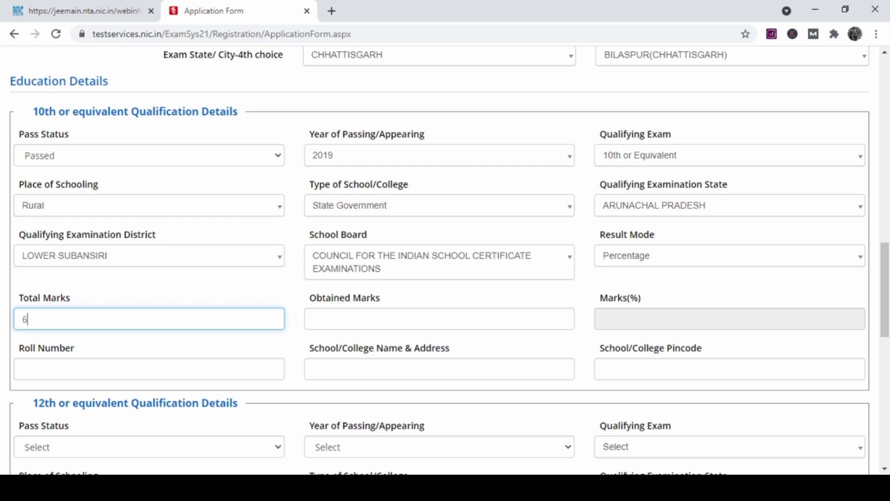
pyautogui.write('00')
pyautogui.press('Tab')
pyautogui.write('500')
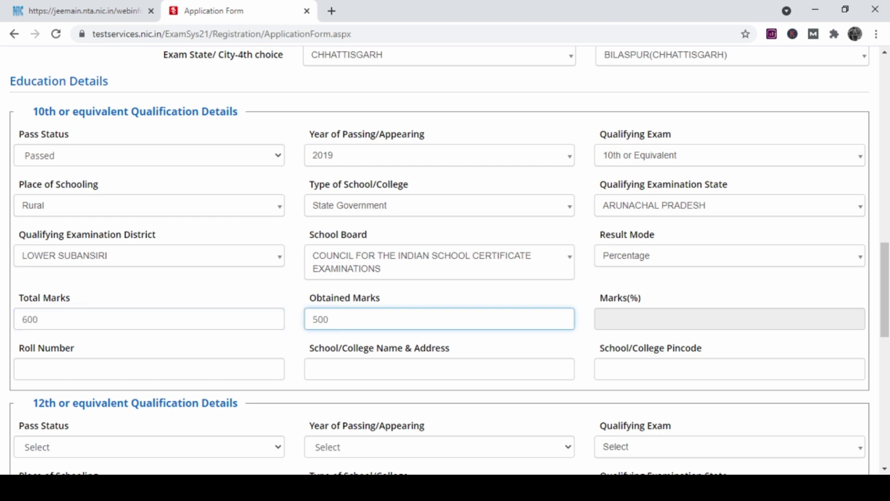
pyautogui.press('Tab')
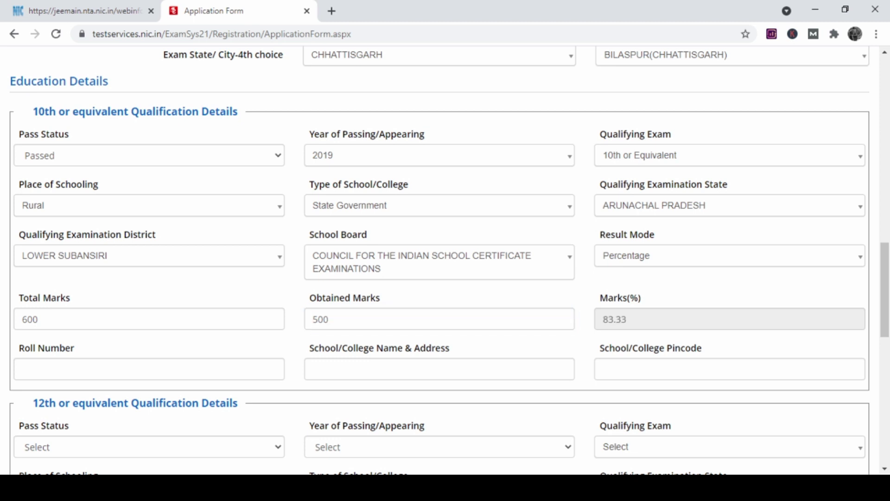
pyautogui.scroll(-3, 445, 260)
# Enter the 10th roll number and school name 'st vishna'.
pyautogui.press('Tab')
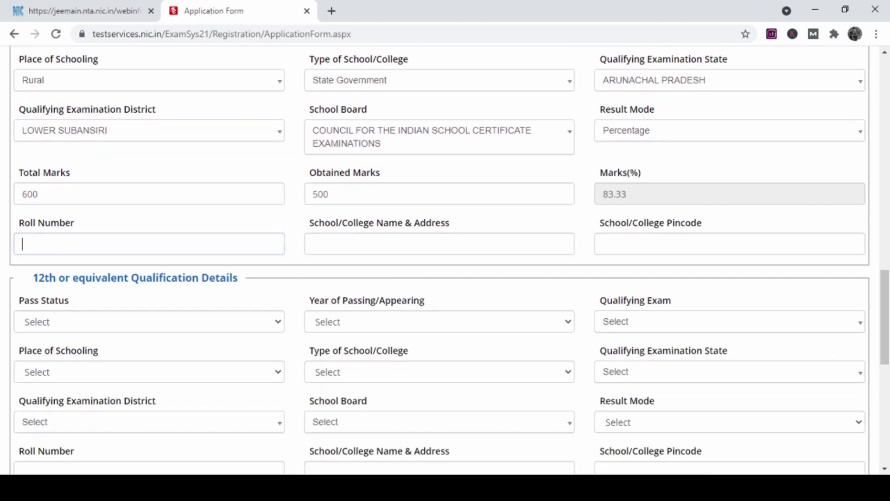
pyautogui.write('374575')
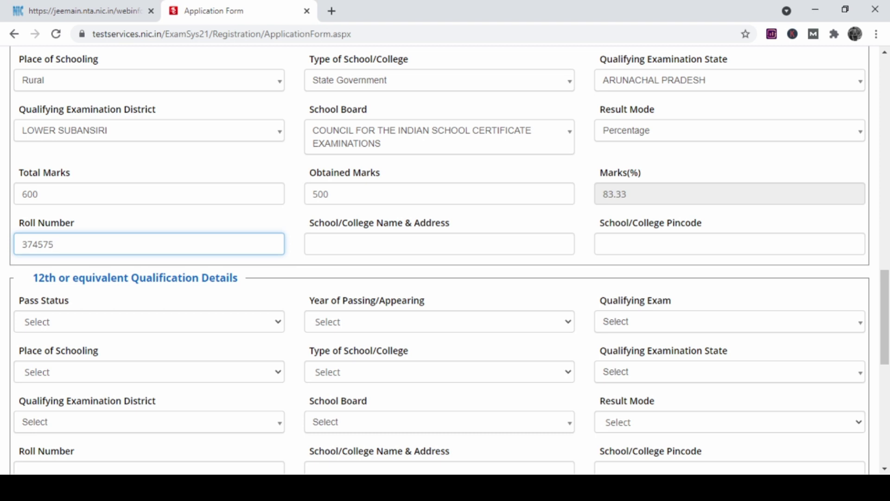
pyautogui.click(440, 244)
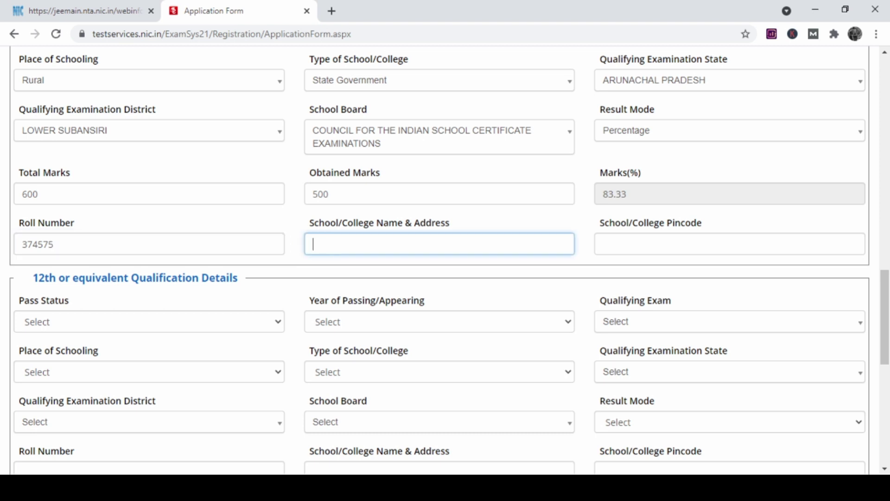
pyautogui.write('st vishna')
pyautogui.press('Tab')
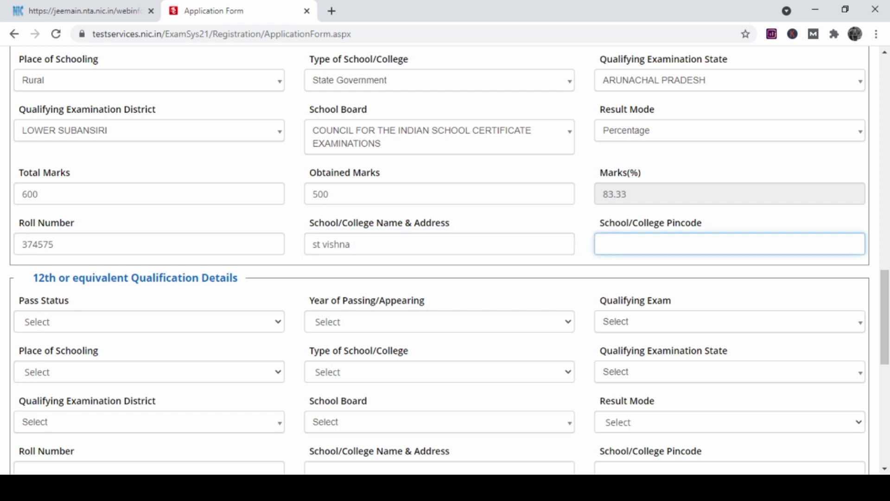
# Enter the 10th school pincode, then mark 12th as Passed in 2020.
pyautogui.write('345466')
pyautogui.scroll(-2, 439, 260)
pyautogui.press('Tab')
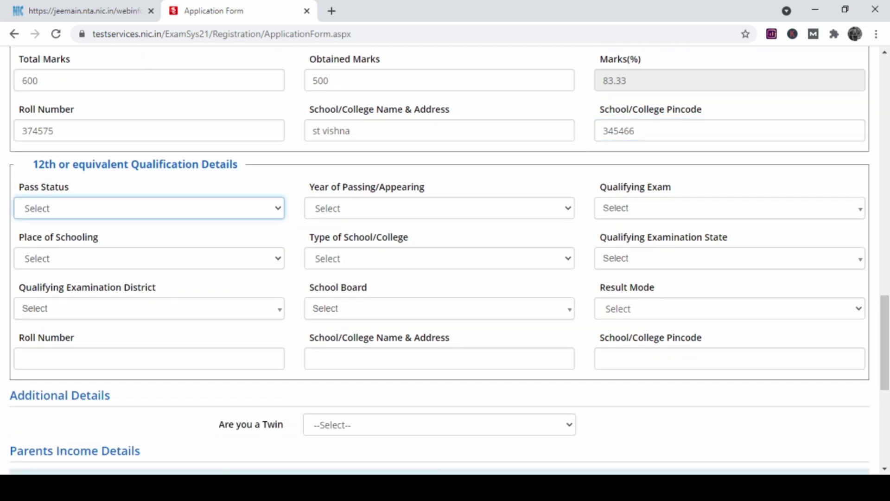
pyautogui.press('Down')
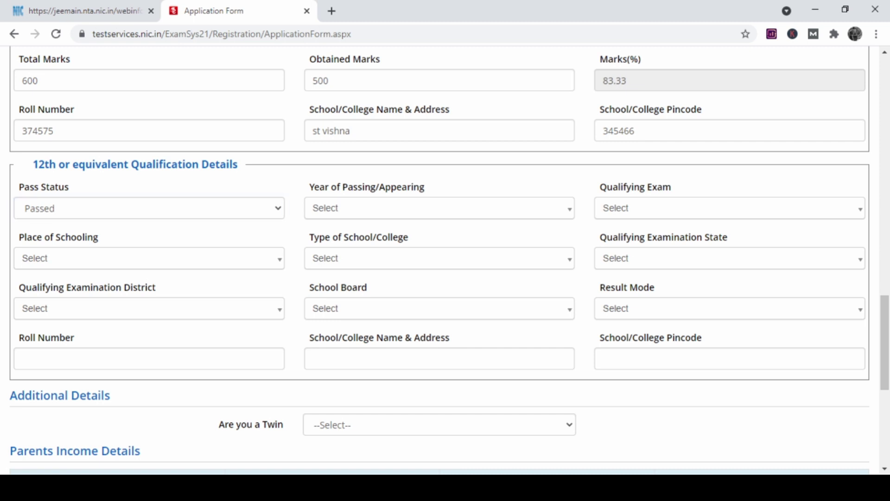
pyautogui.click(439, 208)
pyautogui.press('Down')
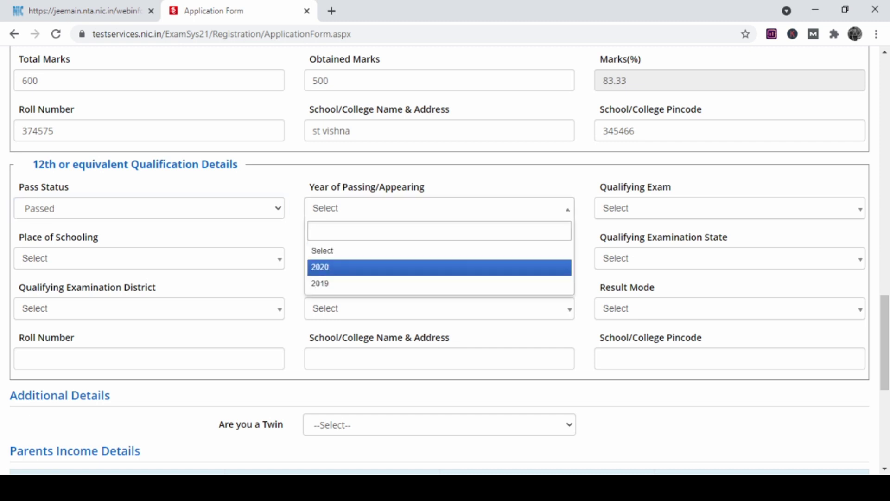
pyautogui.press('Return')
# Set 12th qualifying exam to AICTE diploma, schooling Rural, school type Private.
pyautogui.press('Tab')
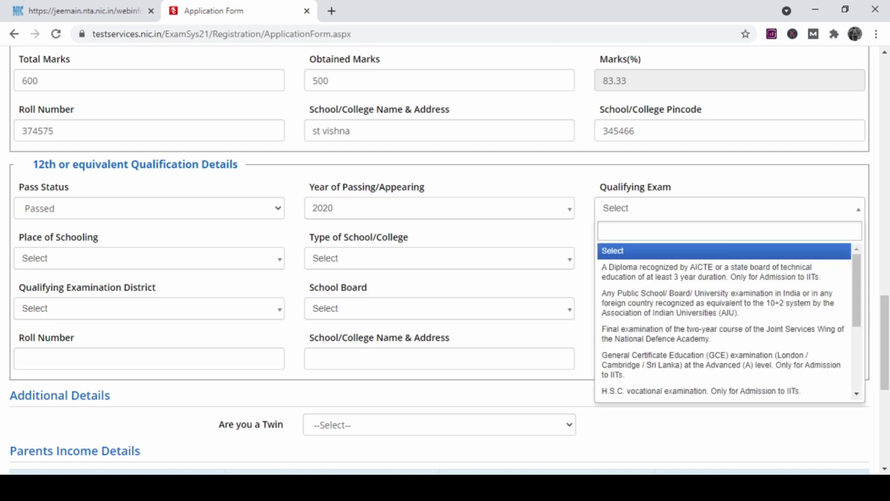
pyautogui.press('Down')
pyautogui.press('Return')
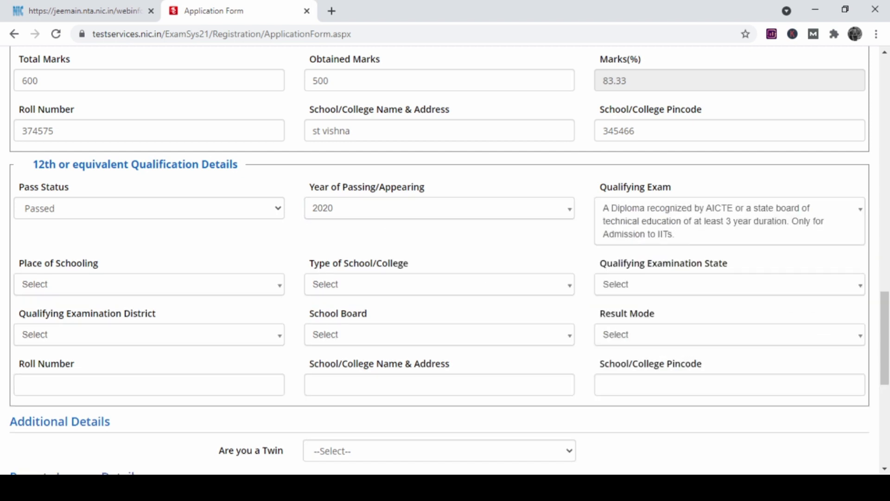
pyautogui.press('Tab')
pyautogui.press('Down')
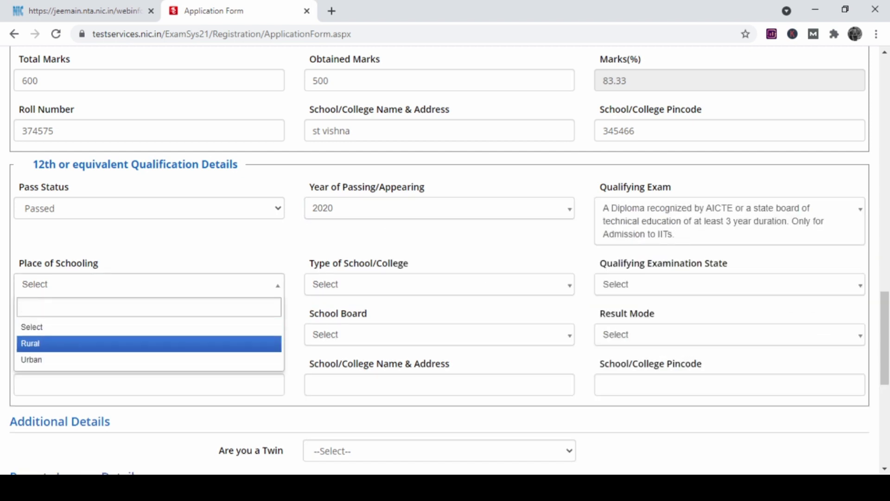
pyautogui.press('Return')
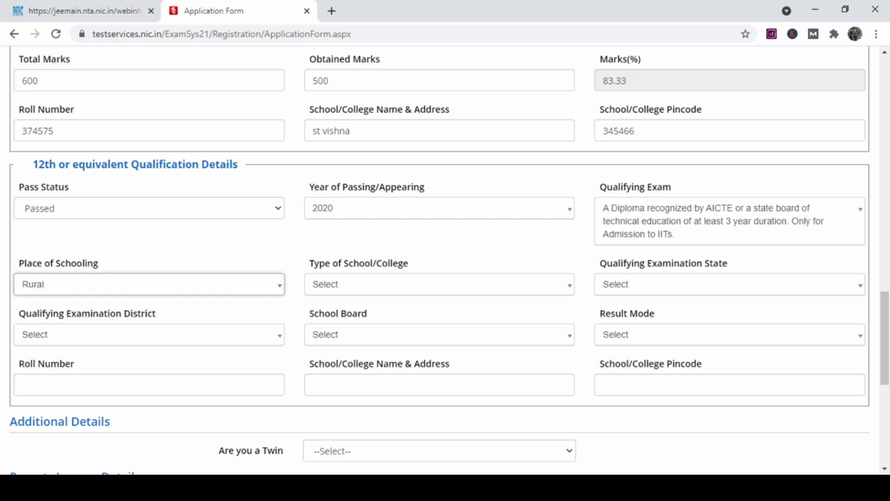
pyautogui.press('Tab')
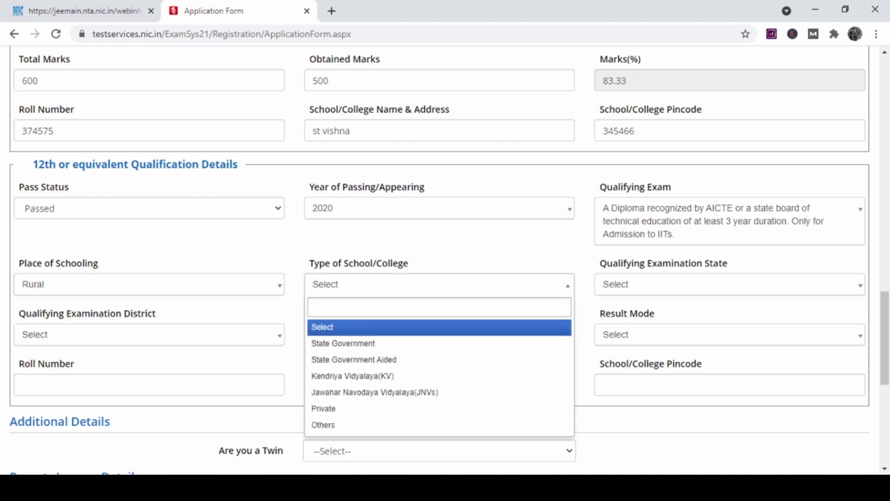
pyautogui.press('Down')
pyautogui.press('Down')
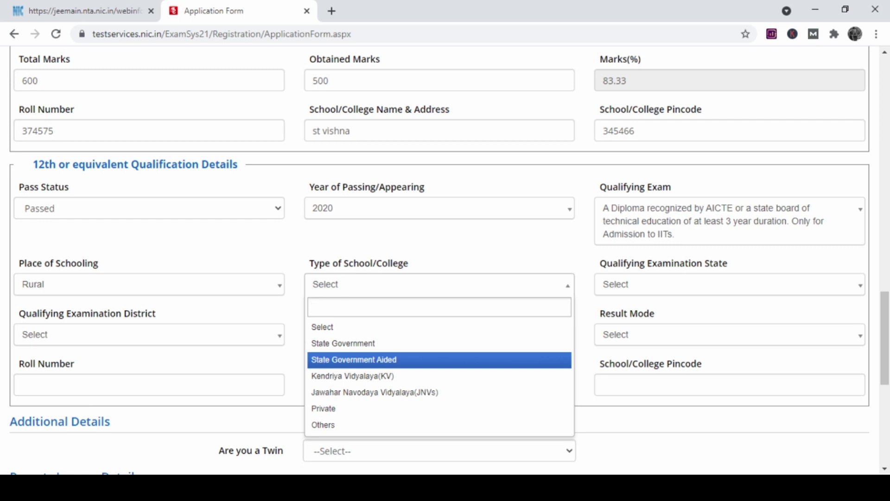
pyautogui.press('Down')
pyautogui.press('Down')
pyautogui.press('Down')
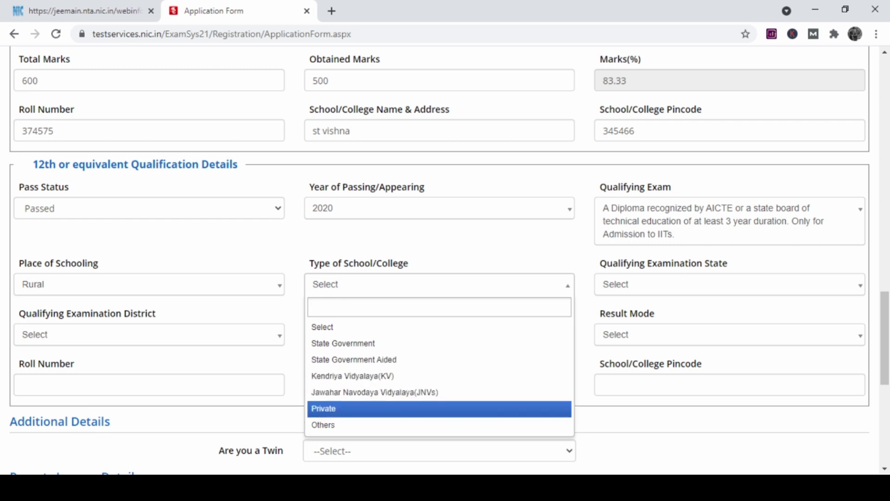
pyautogui.press('Return')
# Choose UTTAR PRADESH as the 12th examination state.
pyautogui.scroll(-2, 445, 260)
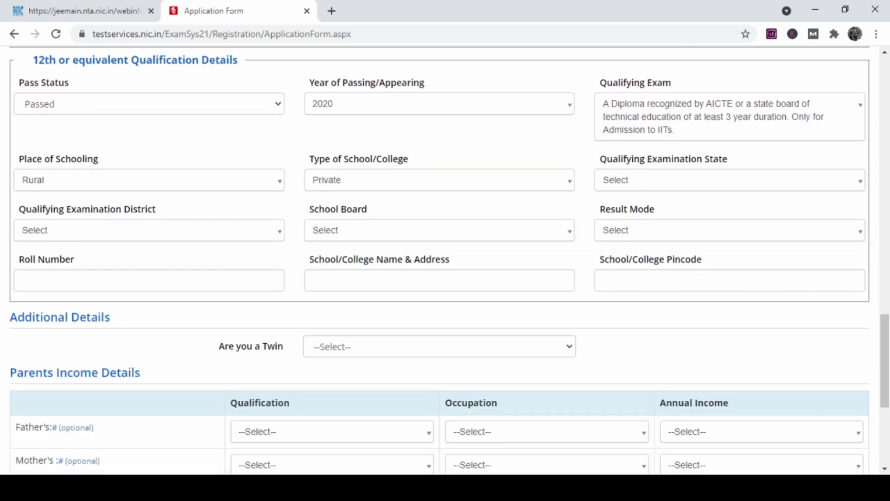
pyautogui.press('Tab')
pyautogui.press('Return')
pyautogui.press('Down')
pyautogui.press('Down')
pyautogui.press('Down')
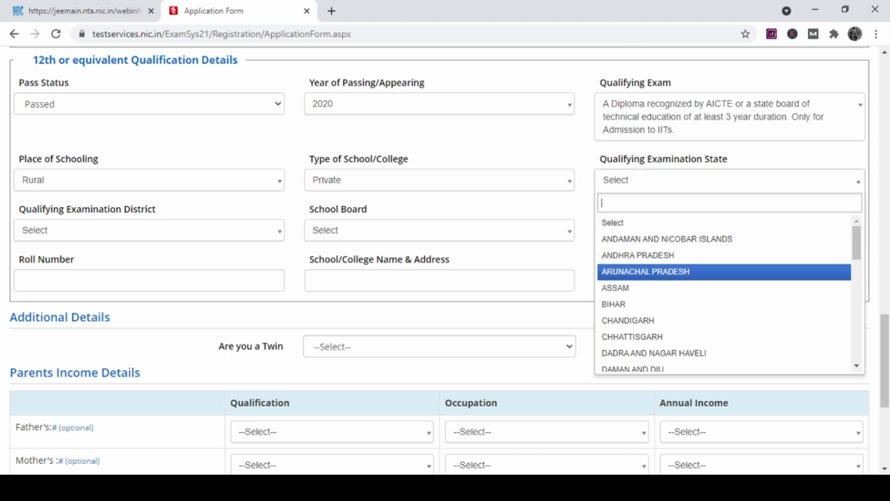
pyautogui.press('Down')
pyautogui.press('Down')
pyautogui.press('Down')
pyautogui.press('Down')
pyautogui.press('Down')
pyautogui.press('Down')
pyautogui.press('Down')
pyautogui.press('Down')
pyautogui.press('Down')
pyautogui.press('Down')
pyautogui.press('Down')
pyautogui.press('Down')
pyautogui.press('Down')
pyautogui.press('Down')
pyautogui.press('Down')
pyautogui.press('Down')
pyautogui.press('Down')
pyautogui.press('Down')
pyautogui.press('Down')
pyautogui.press('Down')
pyautogui.press('Down')
pyautogui.press('Down')
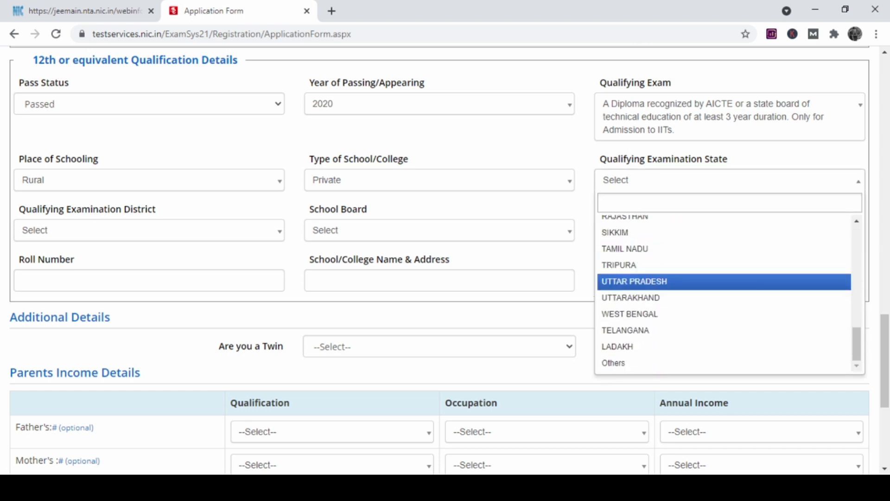
pyautogui.press('Down')
pyautogui.press('Up')
pyautogui.press('Return')
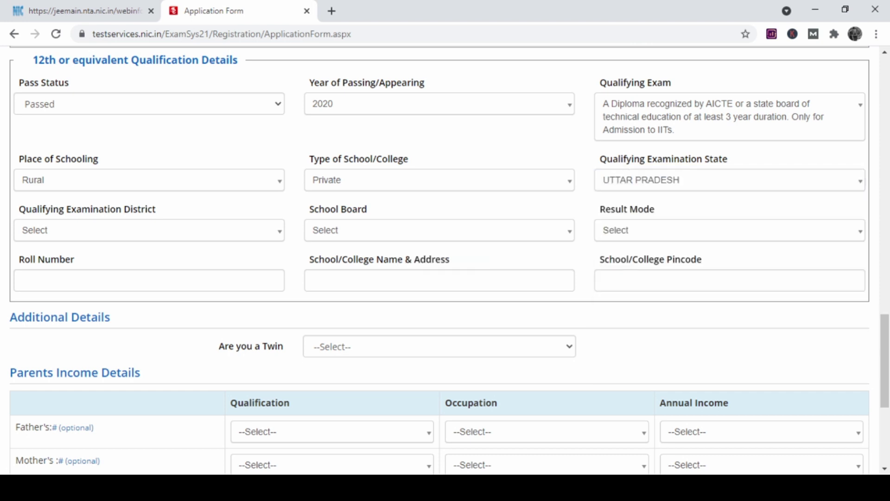
# Pick district MEERUT, board CHHATISGARH BOARD OF SECONDARY EDUCATION, and result mode Percentage.
pyautogui.press('Tab')
pyautogui.press('Down')
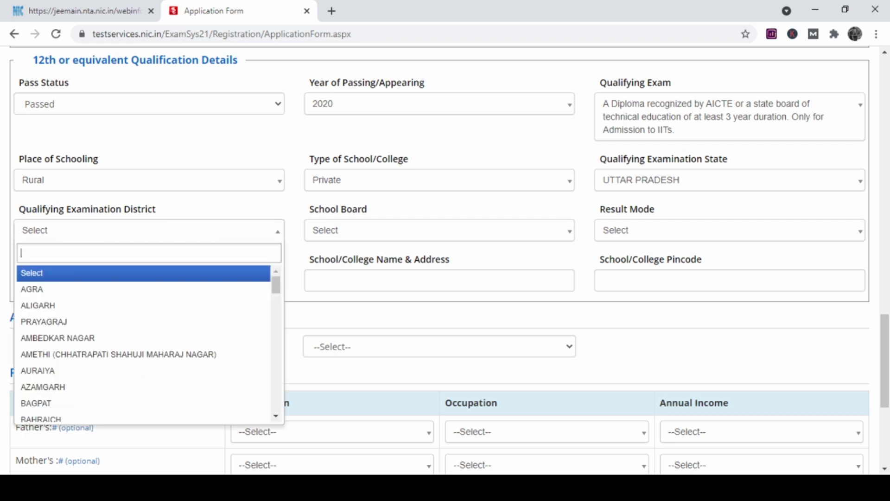
pyautogui.press('Down')
pyautogui.press('Down')
pyautogui.press('Down')
pyautogui.press('Down')
pyautogui.press('Down')
pyautogui.press('Down')
pyautogui.press('Down')
pyautogui.press('Down')
pyautogui.press('Down')
pyautogui.press('Down')
pyautogui.press('Down')
pyautogui.press('Down')
pyautogui.press('Down')
pyautogui.press('Down')
pyautogui.press('Down')
pyautogui.press('Down')
pyautogui.press('Down')
pyautogui.press('Down')
pyautogui.press('Down')
pyautogui.press('Down')
pyautogui.press('Down')
pyautogui.press('Down')
pyautogui.press('Down')
pyautogui.press('Down')
pyautogui.press('Down')
pyautogui.press('Down')
pyautogui.press('Down')
pyautogui.press('Down')
pyautogui.press('Down')
pyautogui.press('Down')
pyautogui.press('Down')
pyautogui.press('Down')
pyautogui.press('Down')
pyautogui.press('Down')
pyautogui.press('Down')
pyautogui.press('Down')
pyautogui.press('Down')
pyautogui.press('Down')
pyautogui.press('Down')
pyautogui.press('Down')
pyautogui.press('Down')
pyautogui.press('Down')
pyautogui.press('Down')
pyautogui.press('Down')
pyautogui.press('Down')
pyautogui.press('Down')
pyautogui.press('Down')
pyautogui.press('Down')
pyautogui.press('Down')
pyautogui.press('Down')
pyautogui.press('Down')
pyautogui.press('Down')
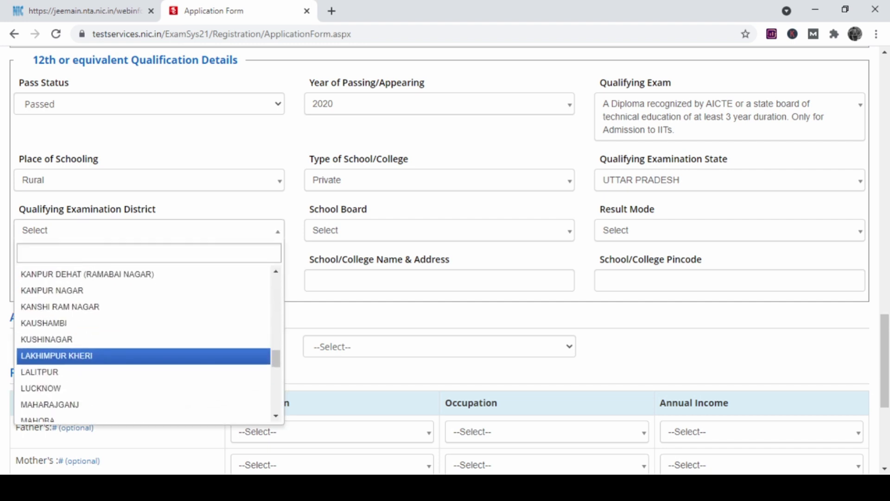
pyautogui.press('Return')
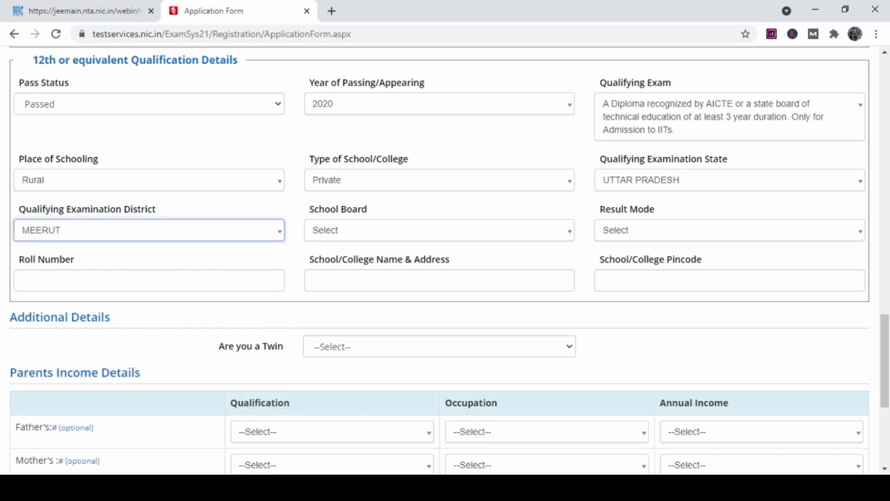
pyautogui.press('Down')
pyautogui.press('Down')
pyautogui.press('Down')
pyautogui.press('Down')
pyautogui.press('Down')
pyautogui.press('Down')
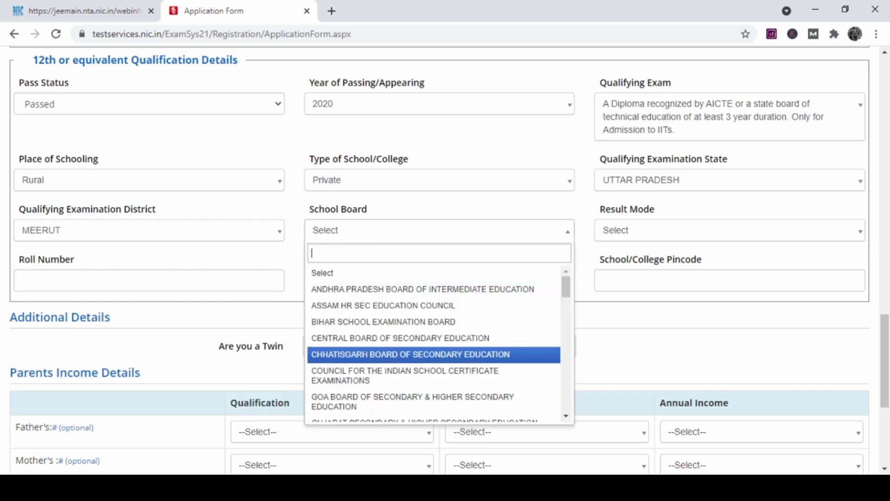
pyautogui.press('Return')
pyautogui.press('Tab')
pyautogui.press('Down')
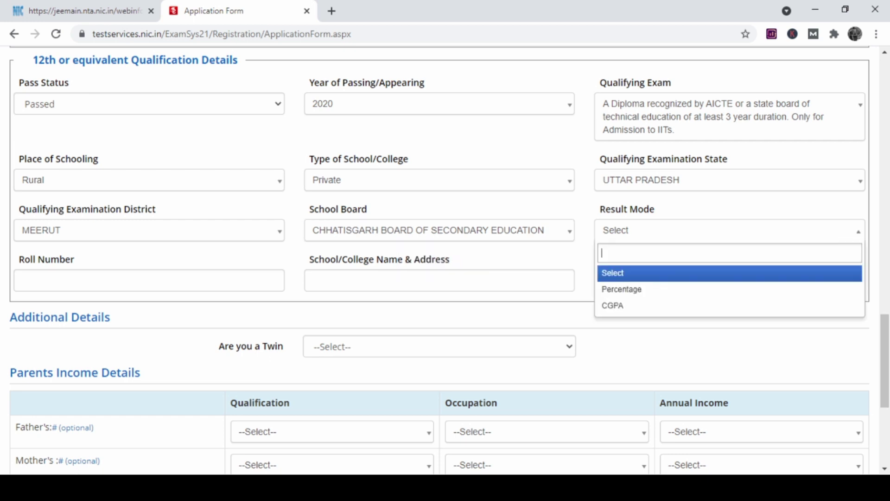
pyautogui.press('Down')
pyautogui.press('Down')
pyautogui.press('Up')
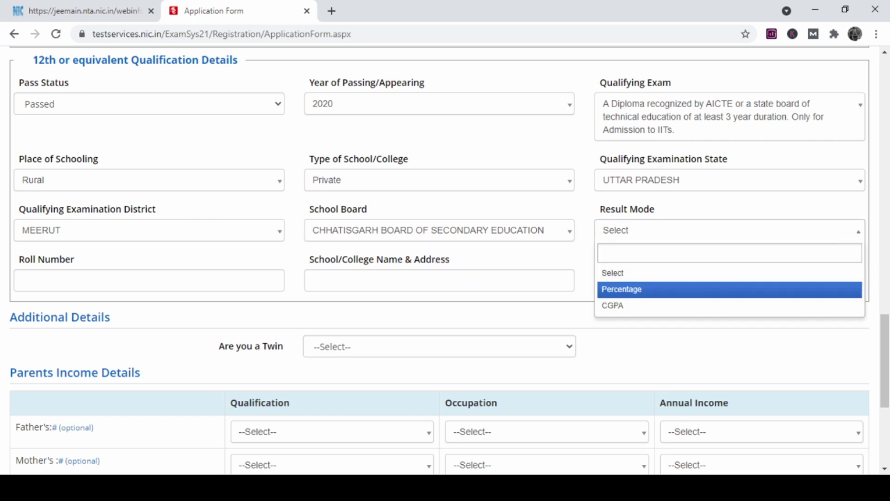
pyautogui.press('Return')
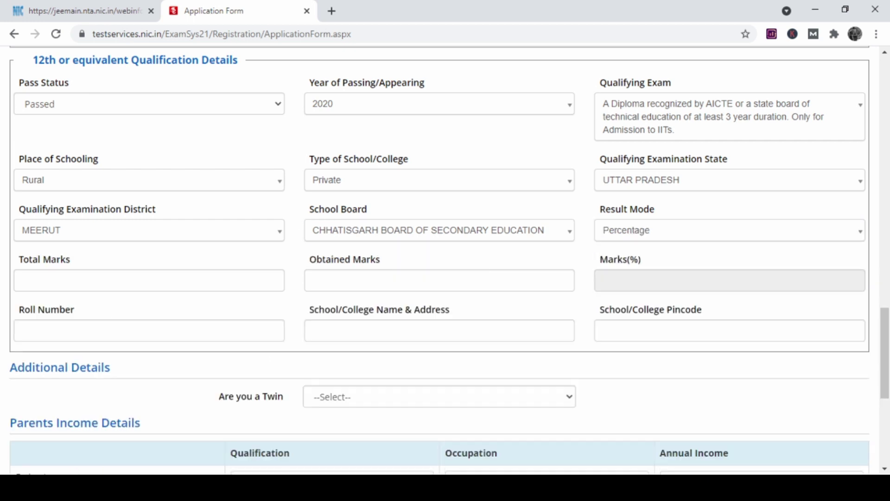
# Enter 12th total marks 500 and obtained marks 400, giving 80.00%.
pyautogui.press('Tab')
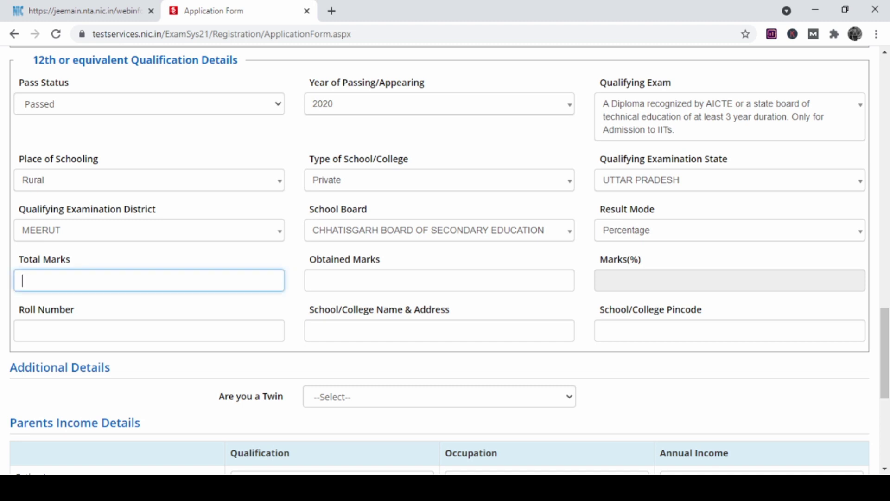
pyautogui.write('500')
pyautogui.click(440, 280)
pyautogui.write('400')
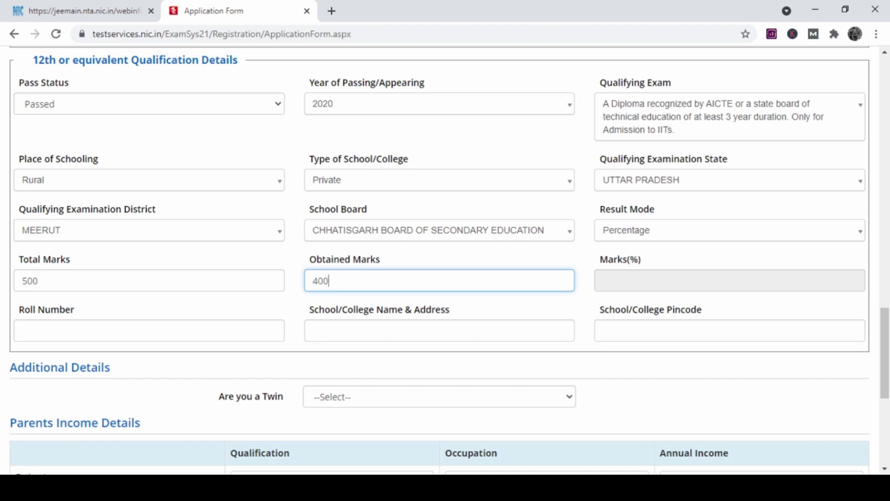
pyautogui.press('Tab')
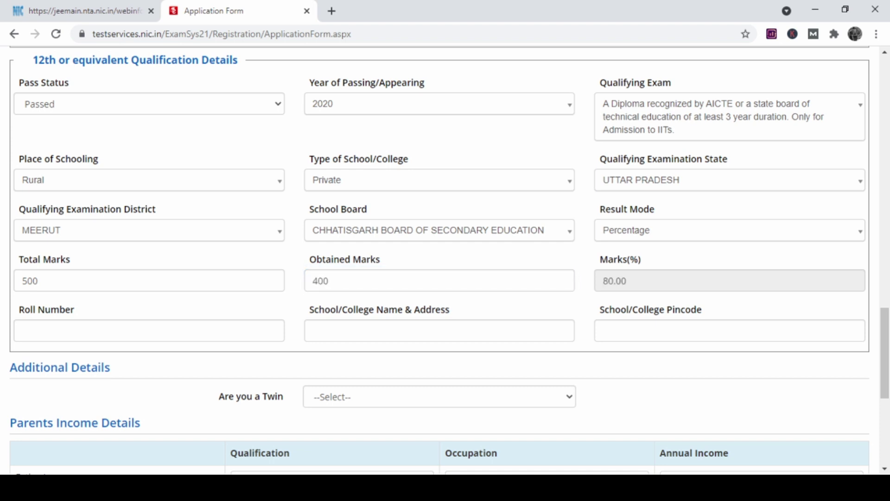
# Fill in the 12th roll number and school name 'vfgh'.
pyautogui.click(149, 330)
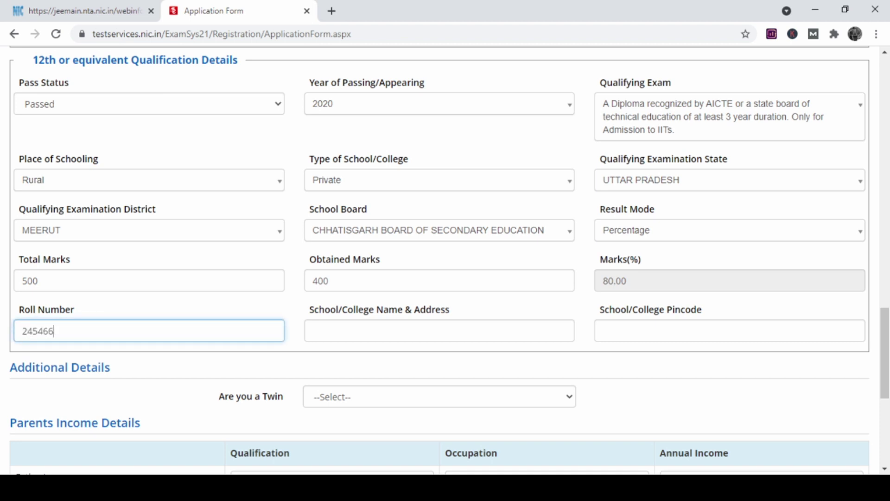
pyautogui.click(439, 331)
pyautogui.write('vfgh')
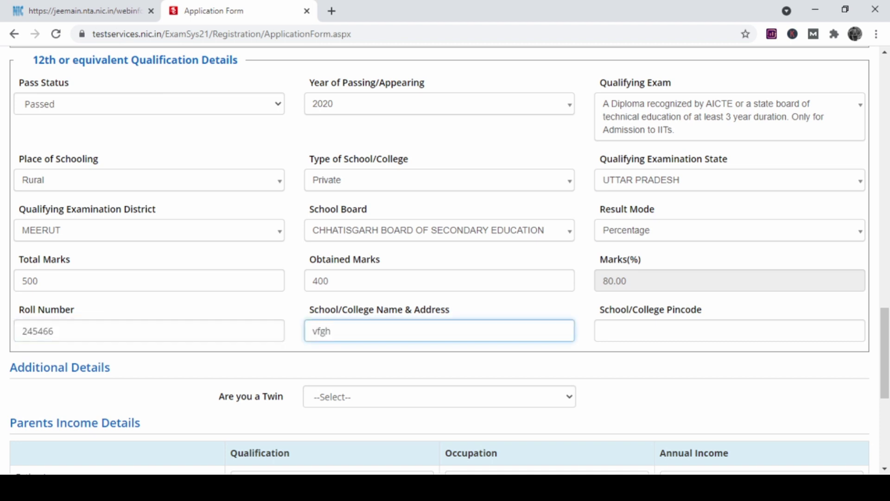
pyautogui.click(729, 331)
# Finish the preceding numeric field and answer No to 'Are you a Twin'.
pyautogui.write('35456')
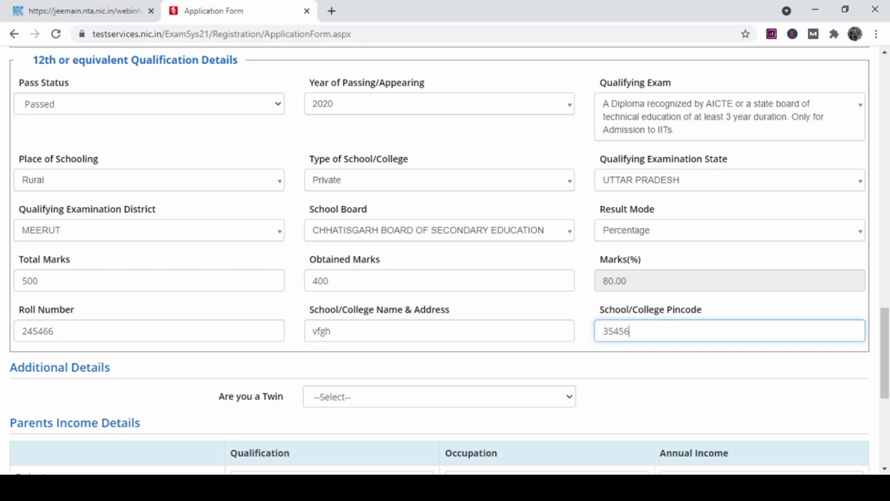
pyautogui.write('6')
pyautogui.scroll(-3, 440, 278)
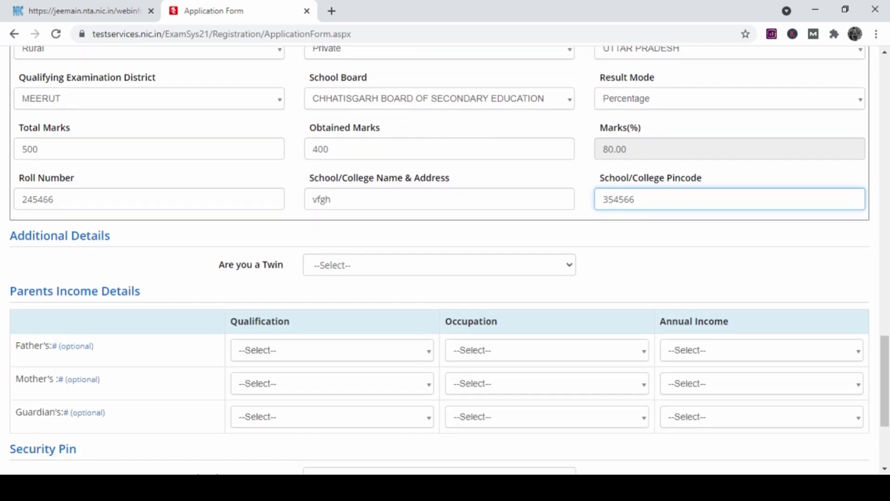
pyautogui.click(439, 264)
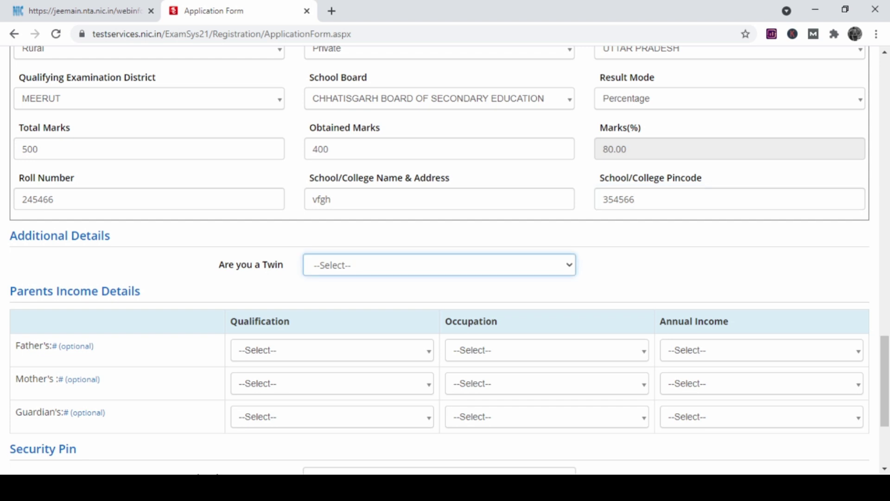
pyautogui.press('n')
# Enter the security pin and submit the form to reach the Review Page.
pyautogui.scroll(-3, 440, 260)
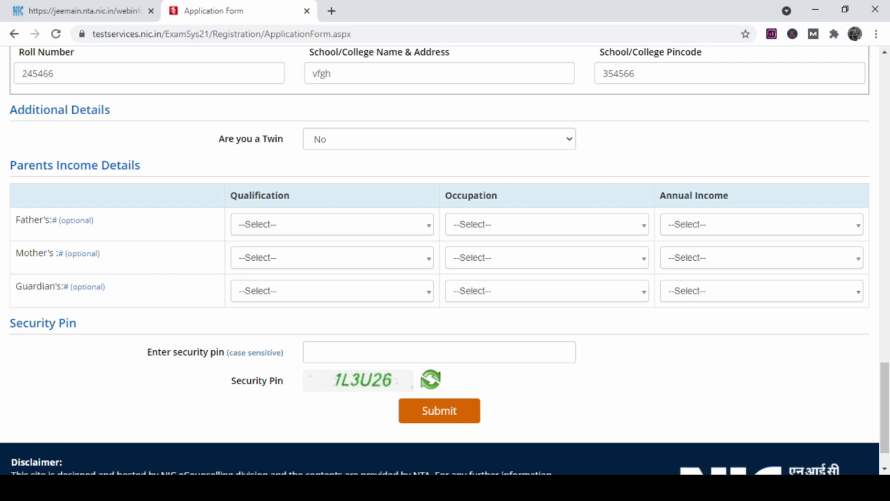
pyautogui.scroll(-1, 440, 259)
pyautogui.click(440, 303)
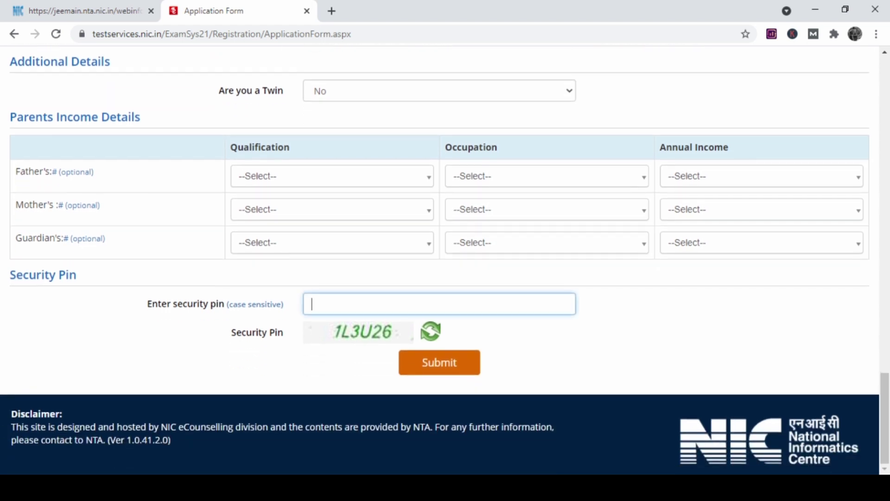
pyautogui.write('1L3U26')
pyautogui.press('Return')
pyautogui.scroll(-10, 459, 351)
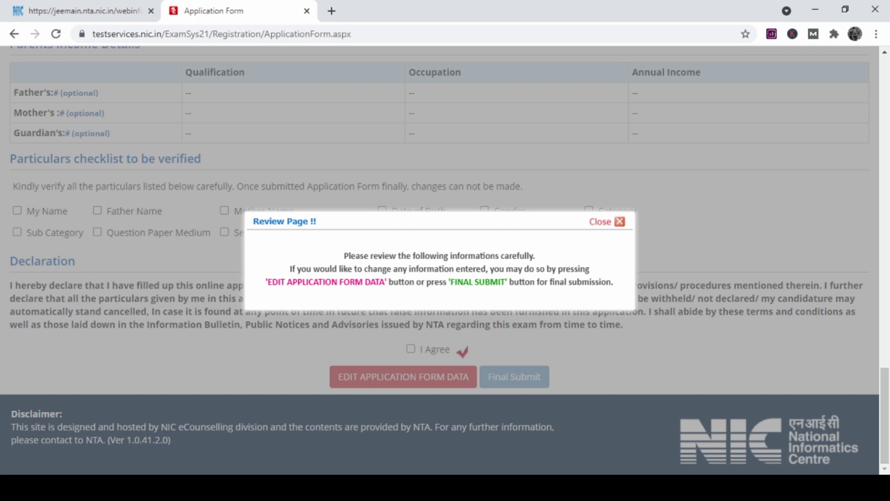
# Tick all eleven review checklist boxes, from My Name and parents' names to Educational Details and Category.
pyautogui.press('Escape')
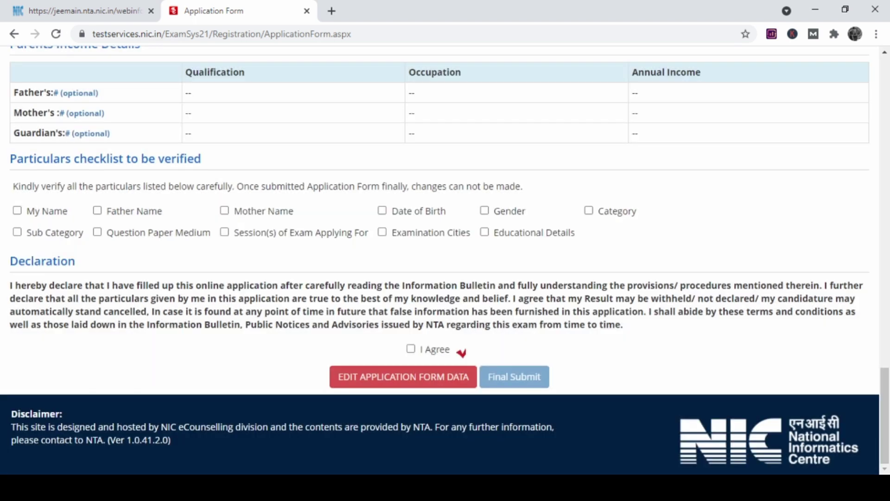
pyautogui.scroll(1, 444, 260)
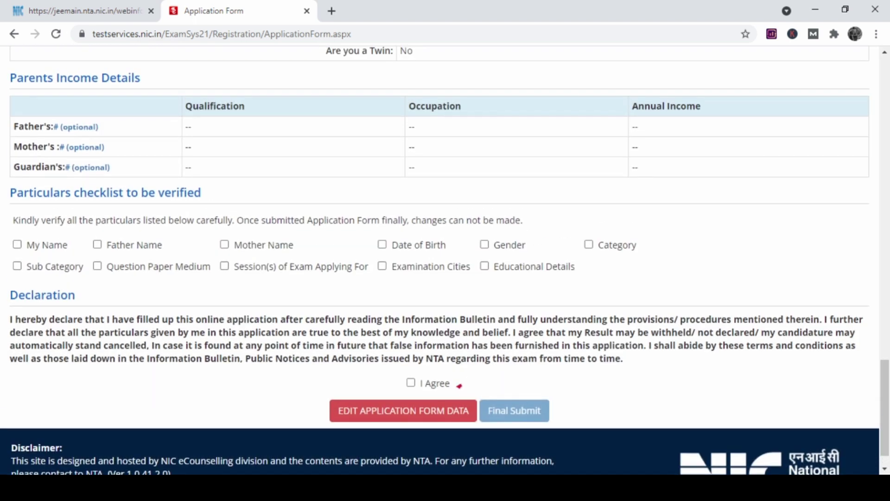
pyautogui.click(17, 244)
pyautogui.click(17, 265)
pyautogui.click(97, 245)
pyautogui.click(96, 265)
pyautogui.click(225, 245)
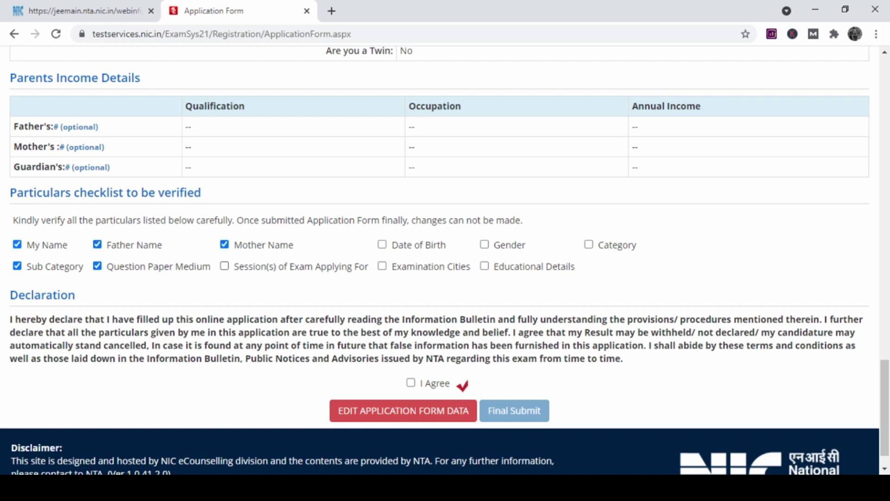
pyautogui.click(224, 266)
pyautogui.click(382, 244)
pyautogui.click(382, 265)
pyautogui.click(484, 244)
pyautogui.click(484, 266)
pyautogui.click(588, 245)
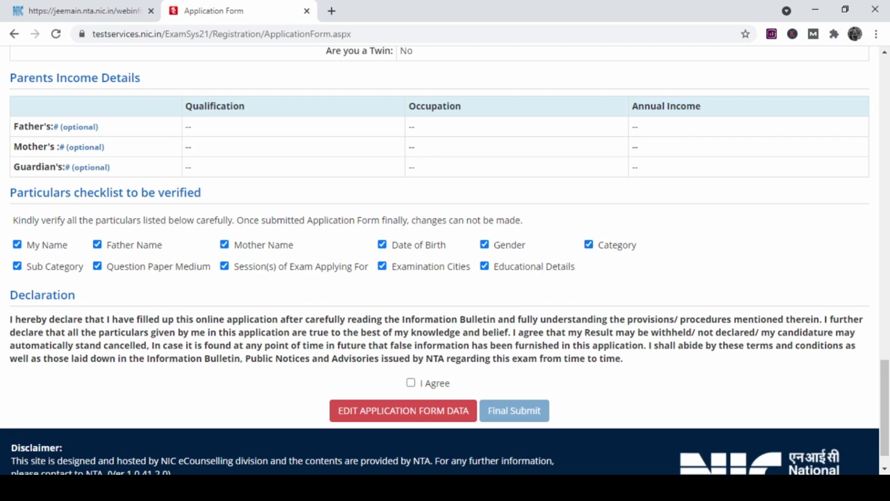
# Accept the declaration, Final Submit the application, and confirm with Yes.
pyautogui.scroll(-1, 445, 259)
pyautogui.click(411, 348)
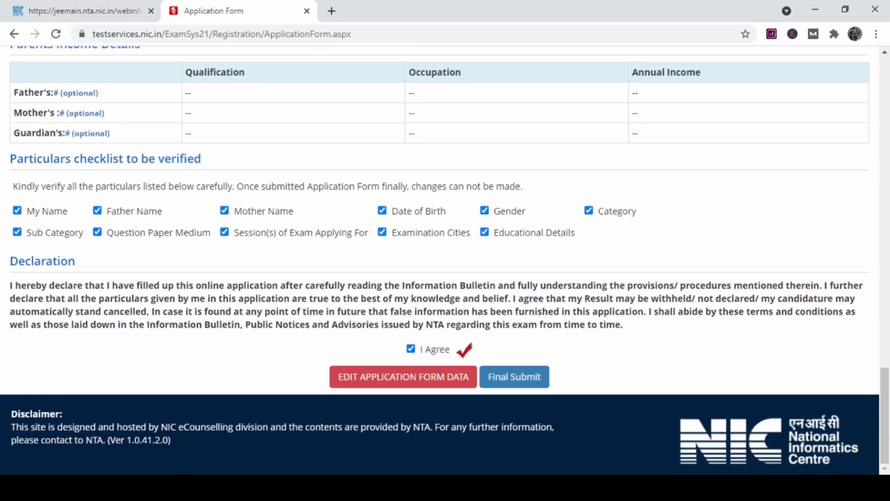
pyautogui.click(514, 376)
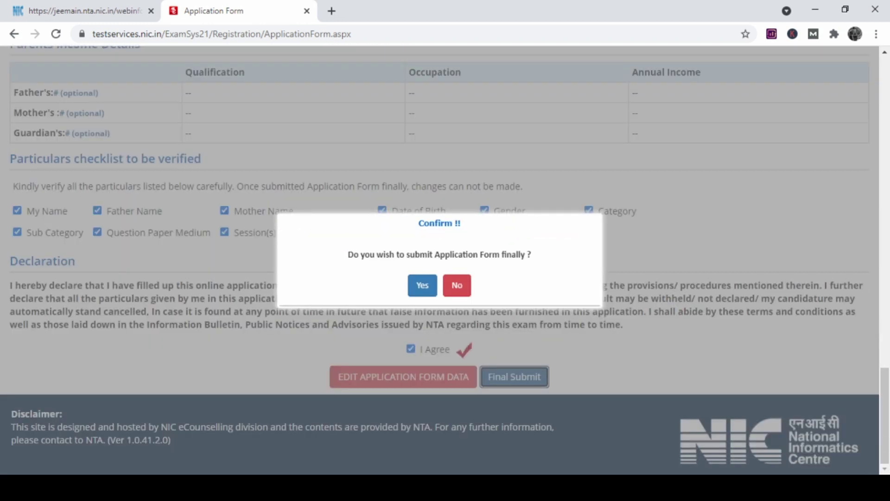
pyautogui.click(422, 285)
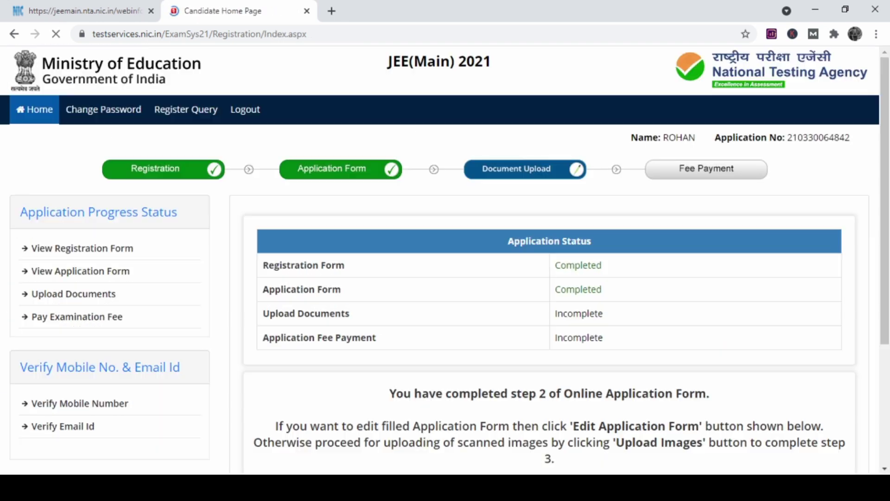
# Go to the document upload page and attach Screenshot (49).jpg as the photograph.
pyautogui.scroll(-2, 445, 259)
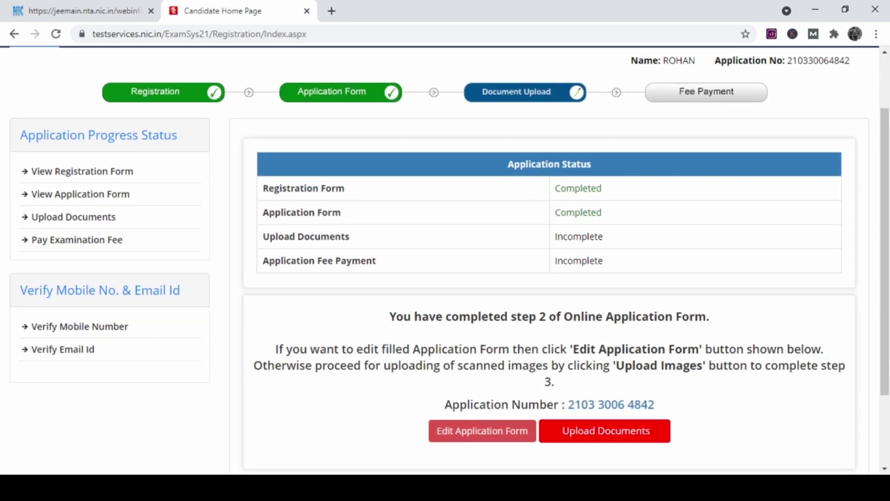
pyautogui.scroll(1, 445, 260)
pyautogui.scroll(-3, 445, 259)
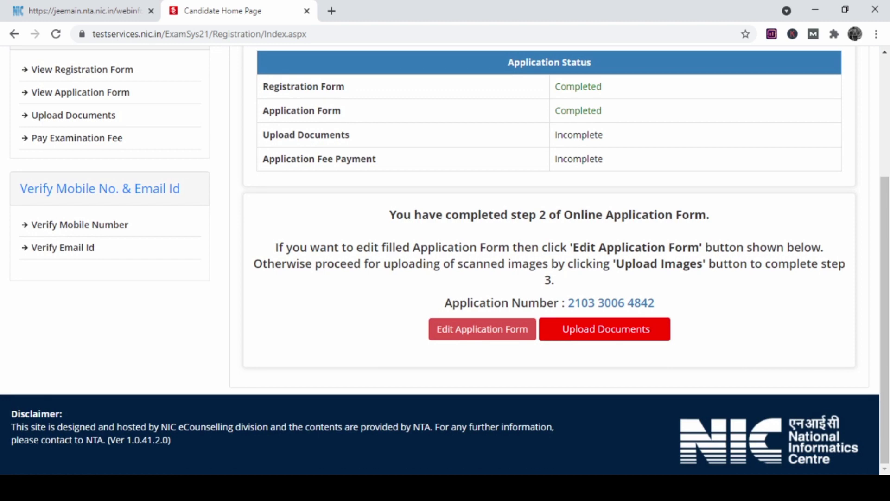
pyautogui.click(605, 329)
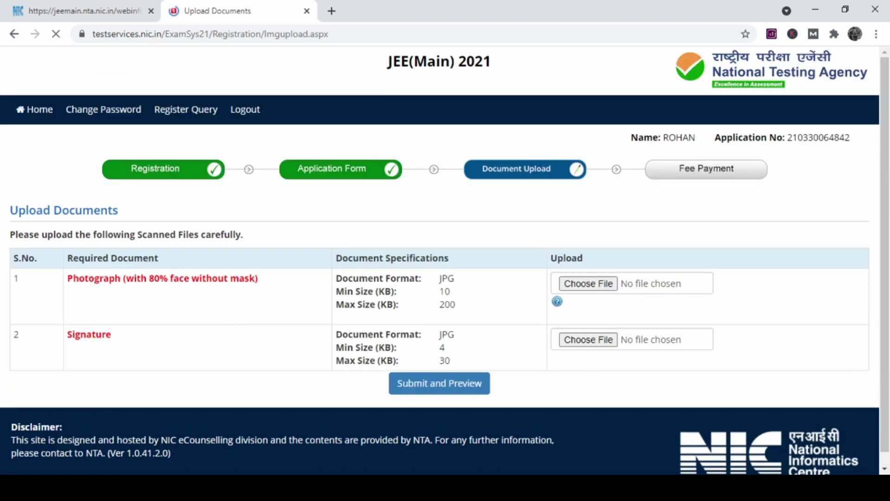
pyautogui.scroll(1, 445, 260)
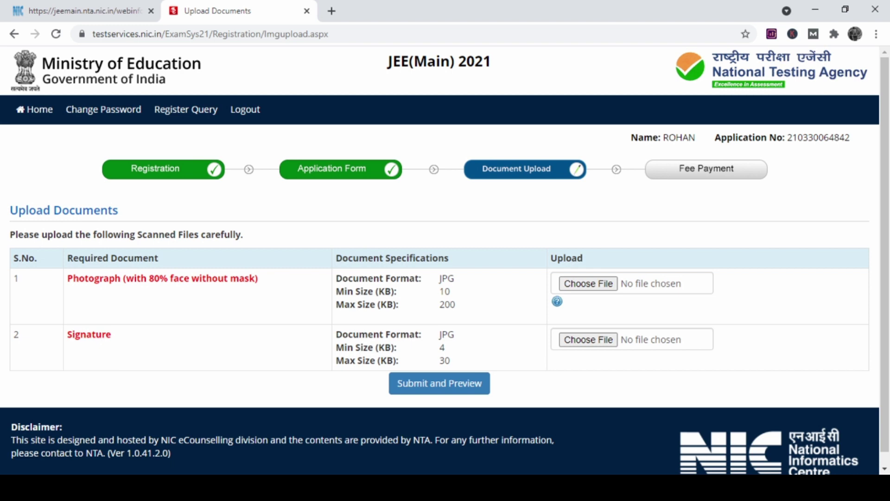
pyautogui.click(589, 283)
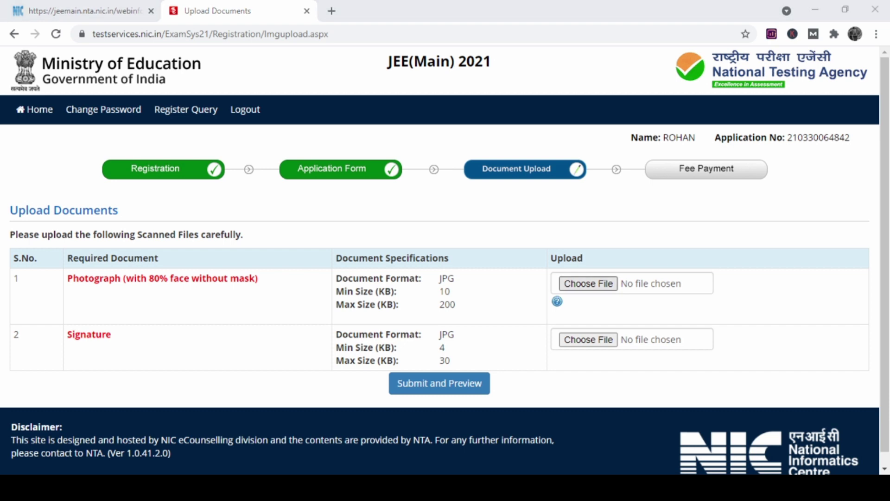
pyautogui.press('Return')
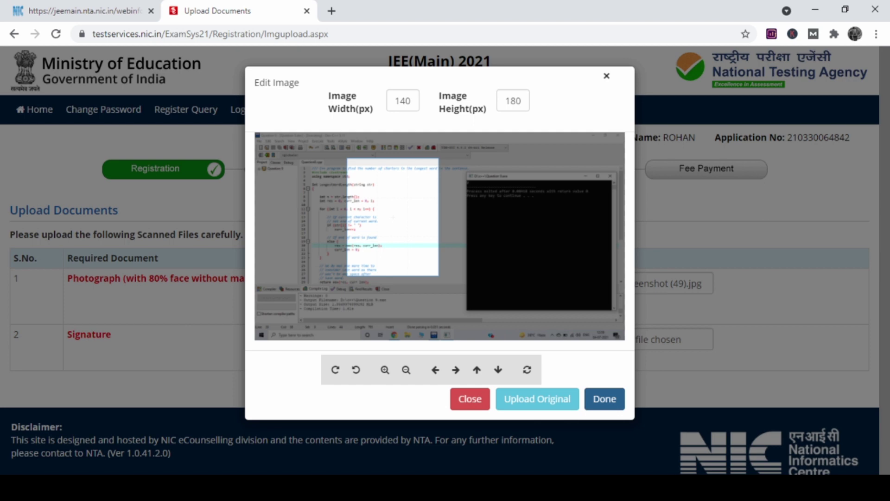
pyautogui.click(604, 398)
# Attach Screenshot (50).jpg as the signature and submit to preview both uploads.
pyautogui.scroll(-3, 445, 260)
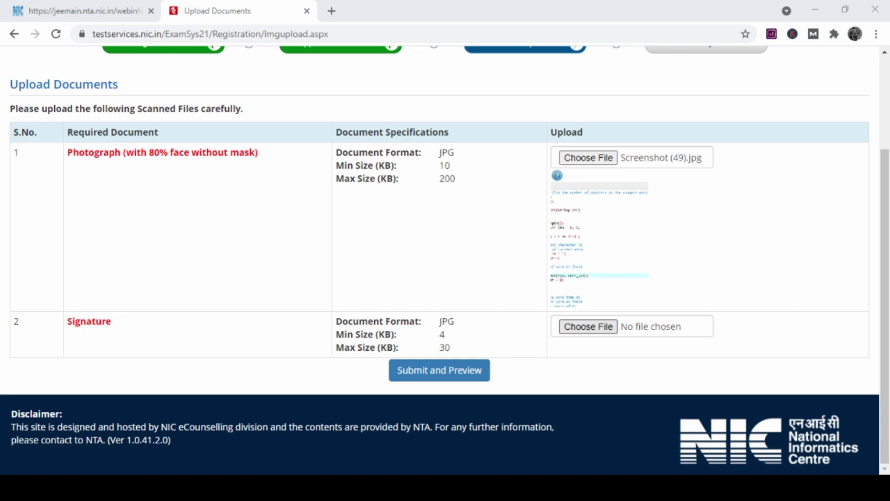
pyautogui.press('Return')
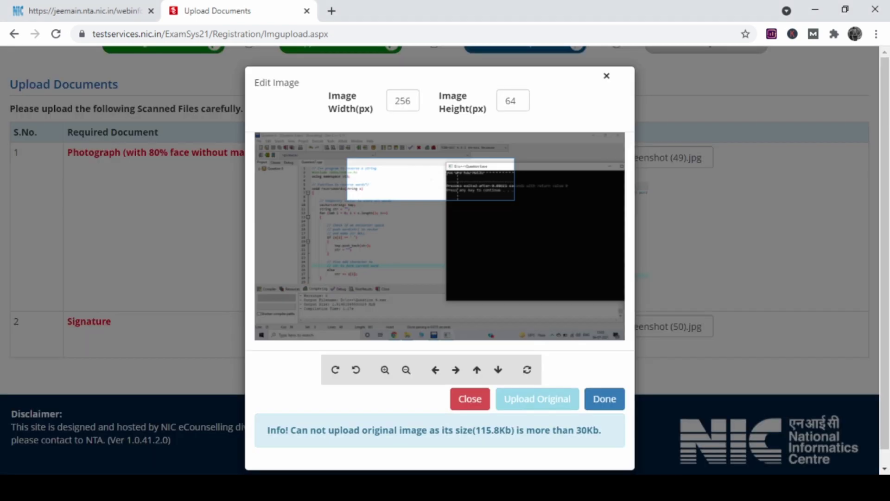
pyautogui.press('Return')
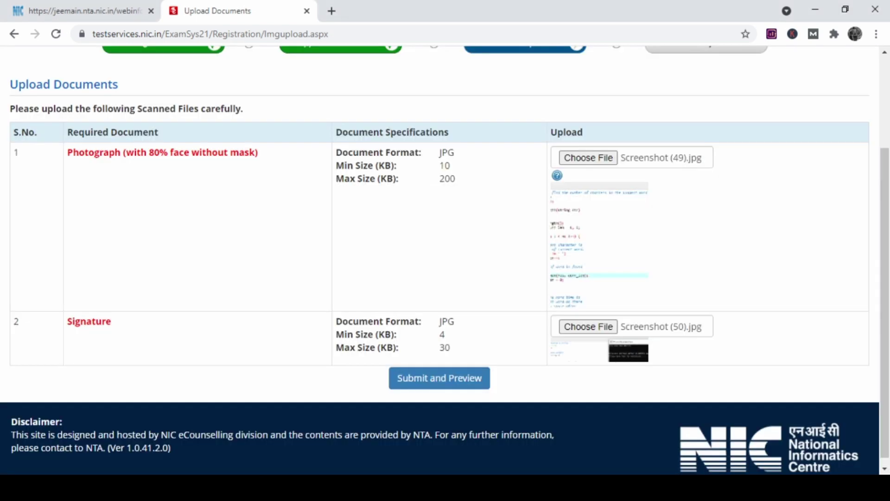
pyautogui.click(439, 370)
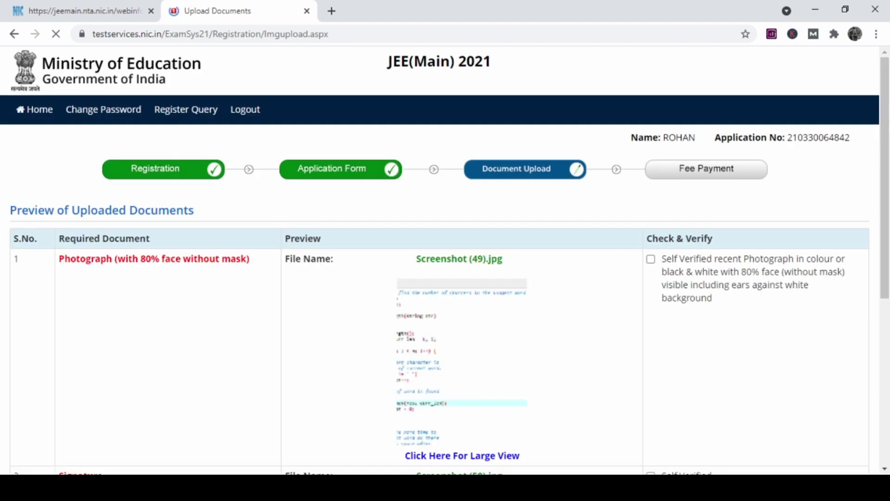
# Mark both the photograph and the signature as Self Verified.
pyautogui.scroll(-4, 445, 260)
pyautogui.scroll(1, 445, 259)
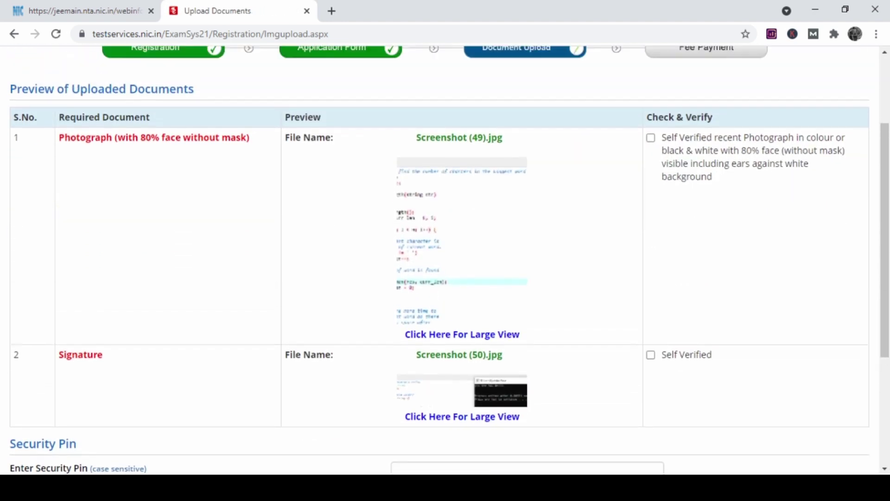
pyautogui.scroll(1, 445, 260)
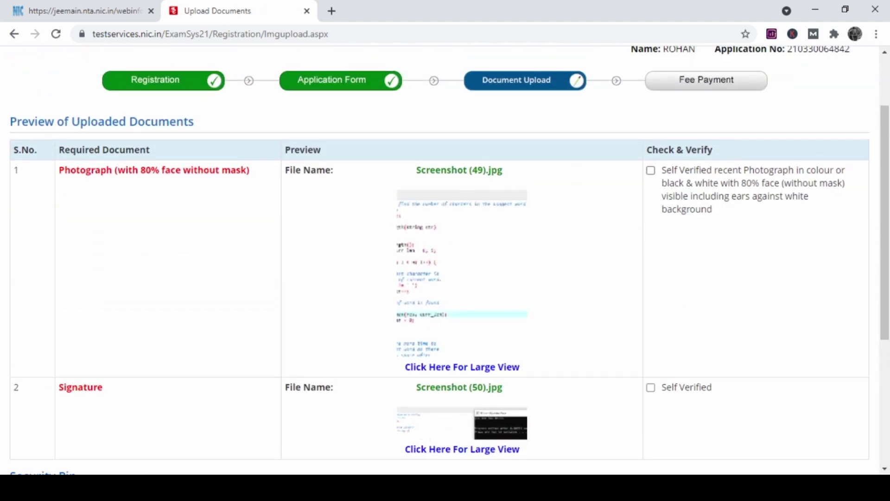
pyautogui.click(651, 170)
pyautogui.scroll(-3, 651, 185)
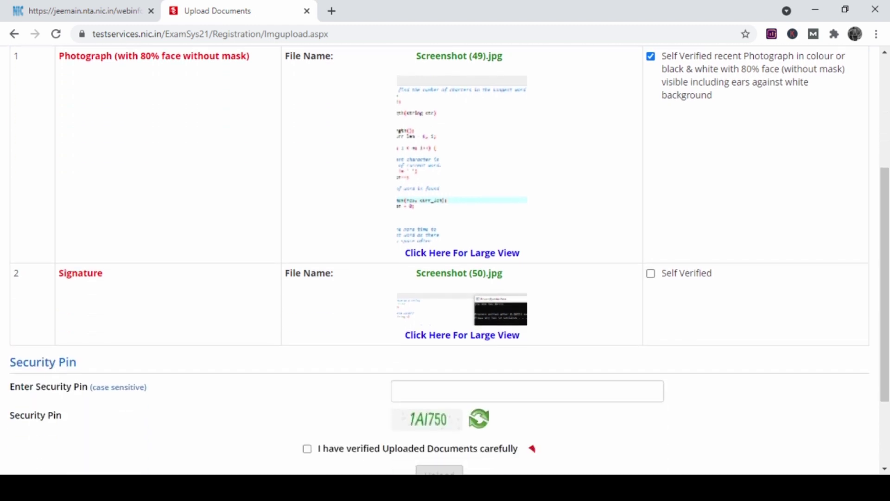
pyautogui.click(651, 273)
# Enter the security pin, declare documents verified, upload them, and dismiss the success alert.
pyautogui.scroll(-3, 533, 445)
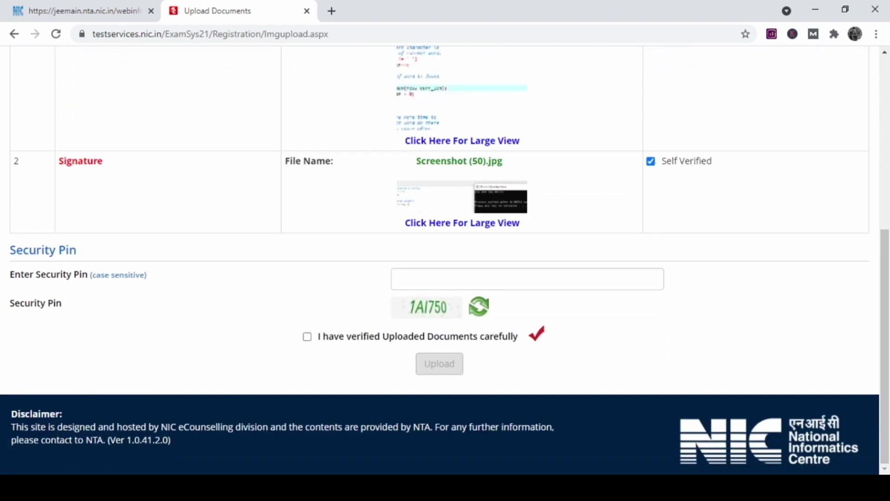
pyautogui.click(463, 278)
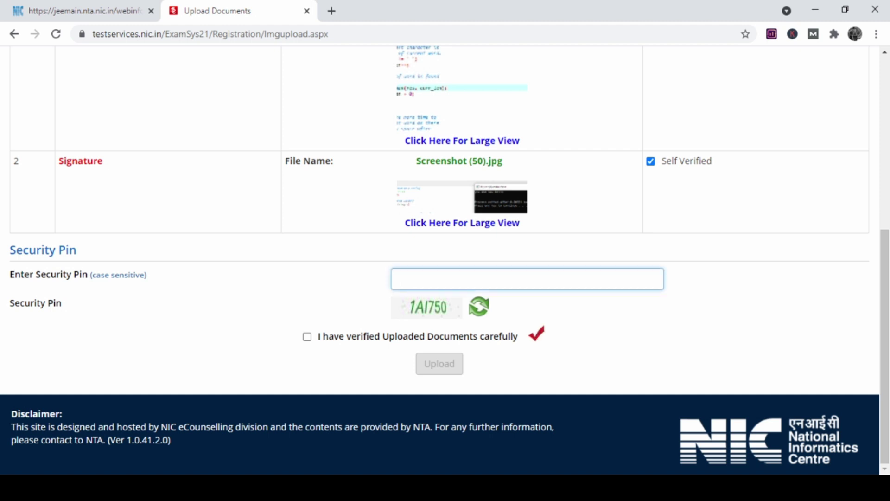
pyautogui.write('1AI750')
pyautogui.click(307, 337)
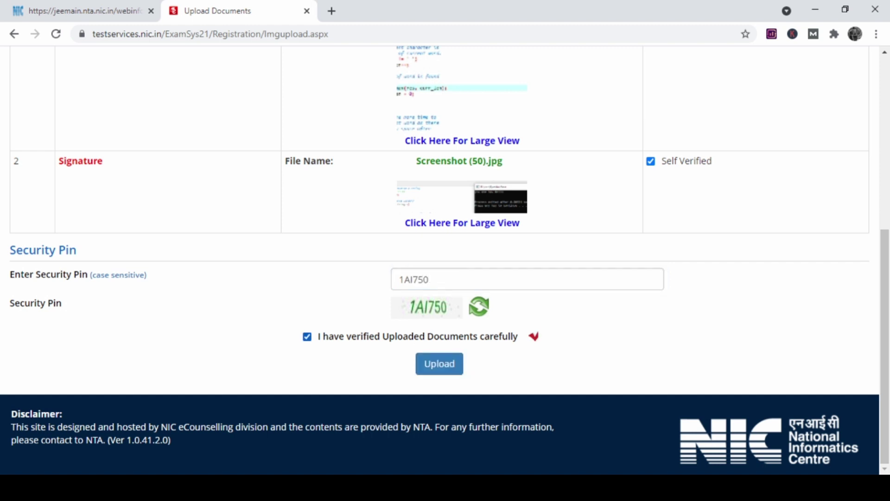
pyautogui.click(439, 363)
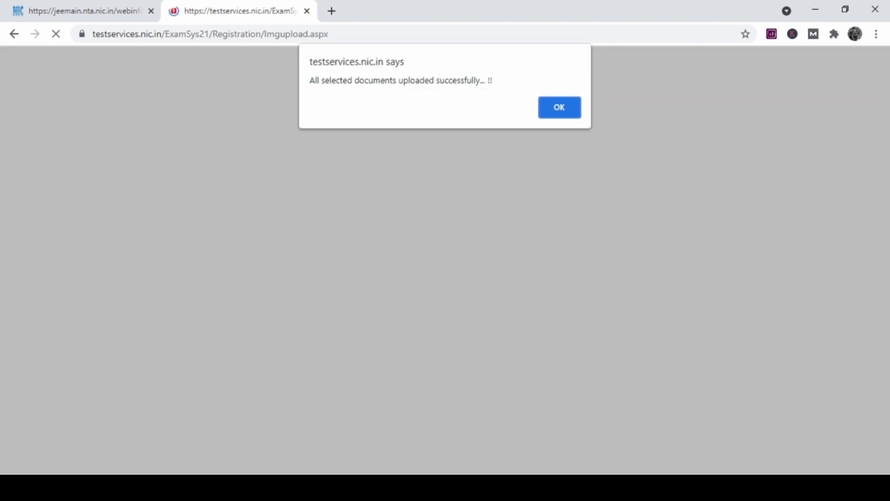
pyautogui.click(559, 108)
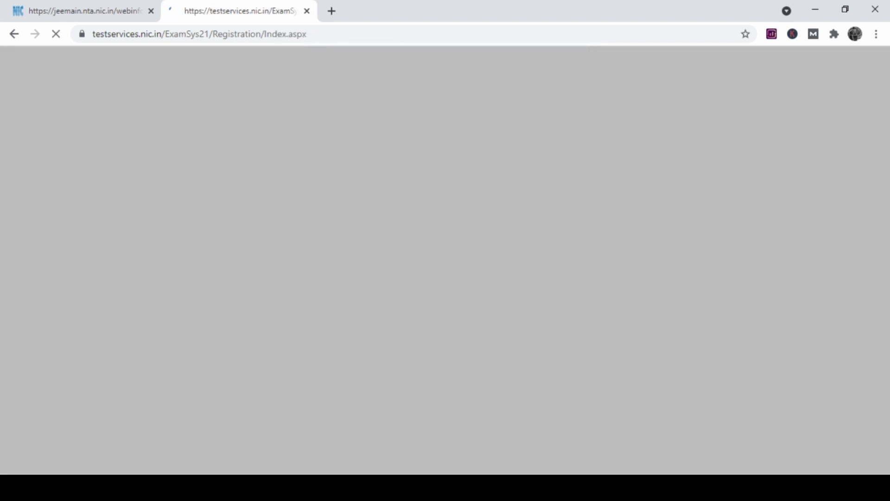
# Choose Online Payment for the Rs. 1300 examination fee and confirm proceeding to payment.
pyautogui.scroll(-4, 445, 260)
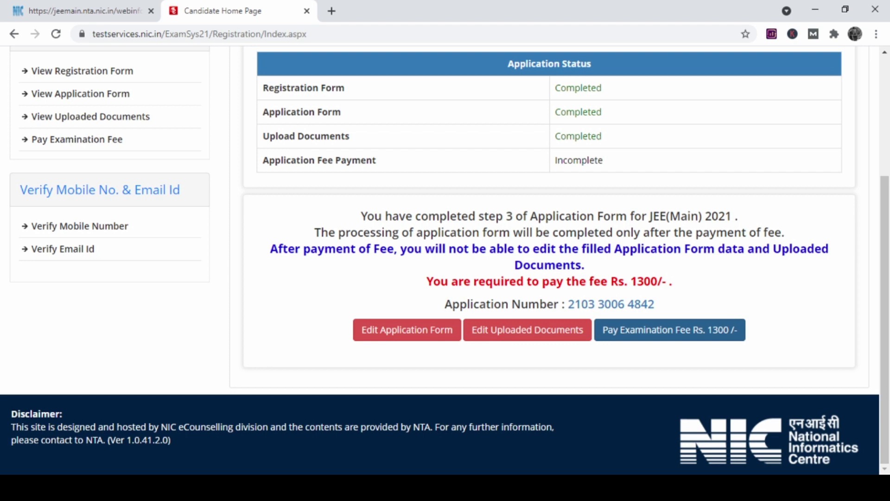
pyautogui.click(670, 330)
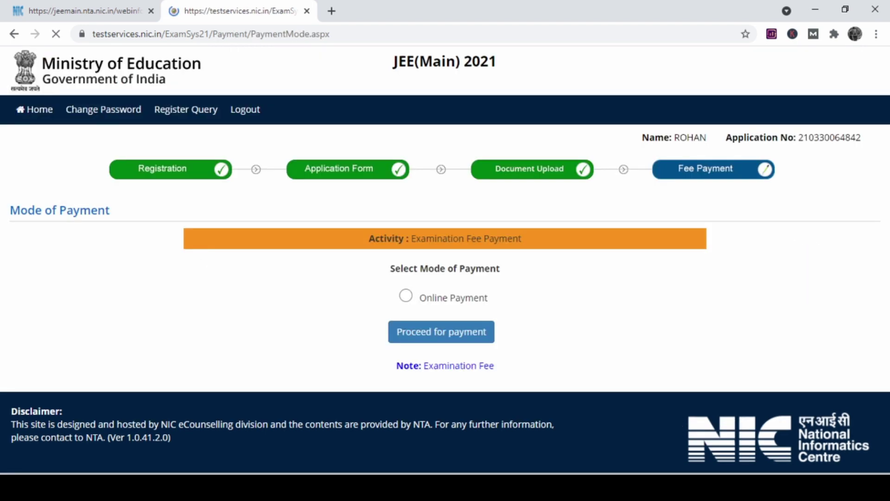
pyautogui.click(406, 295)
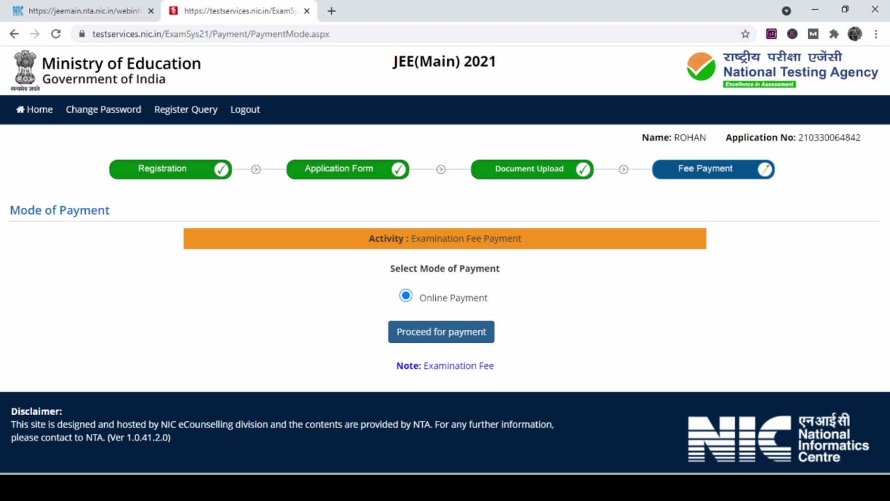
pyautogui.click(441, 331)
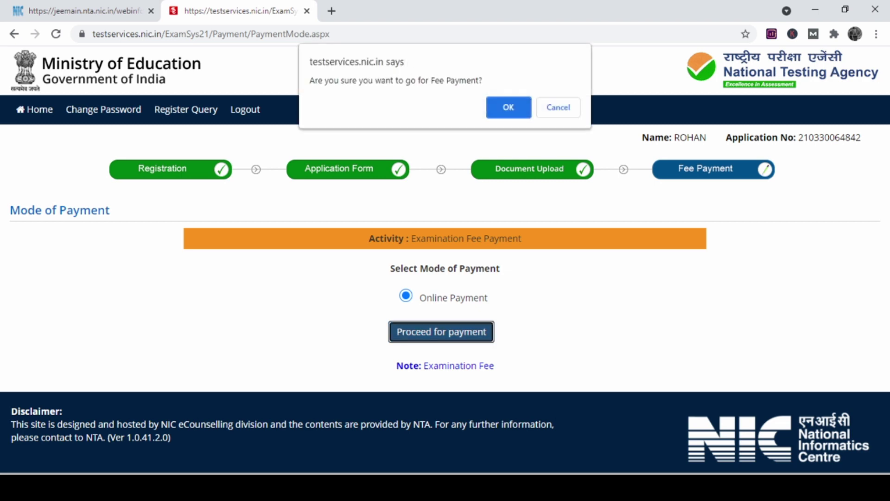
pyautogui.press('Return')
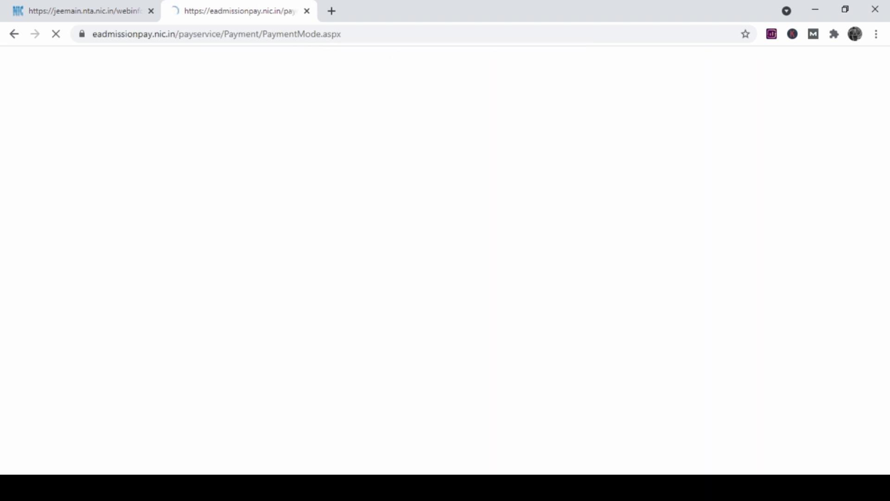
# Select SBI MOPS as provider and proceed to the State Bank options page, down to UPI.
pyautogui.scroll(-3, 445, 259)
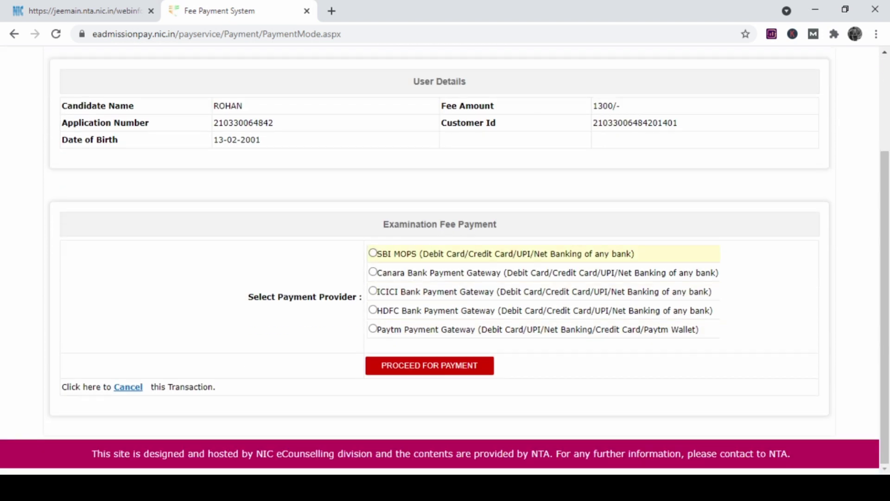
pyautogui.click(373, 253)
pyautogui.click(429, 365)
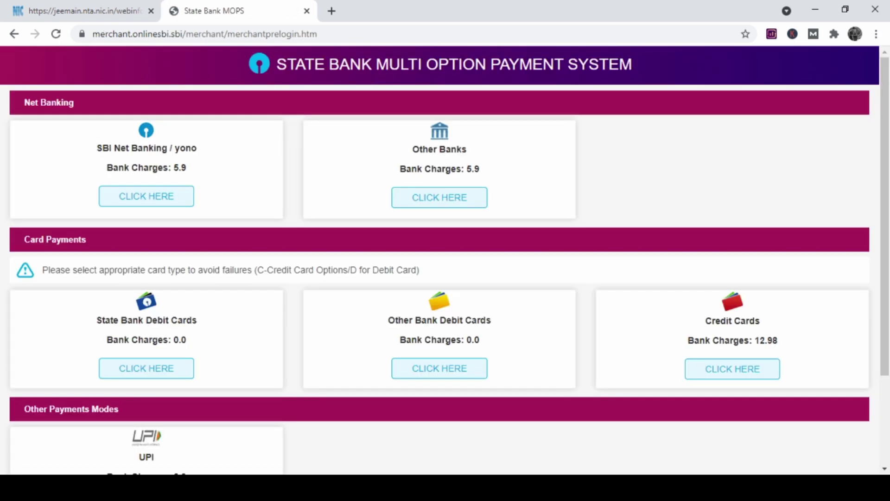
pyautogui.scroll(-1, 445, 260)
pyautogui.scroll(1, 445, 260)
pyautogui.scroll(-3, 445, 260)
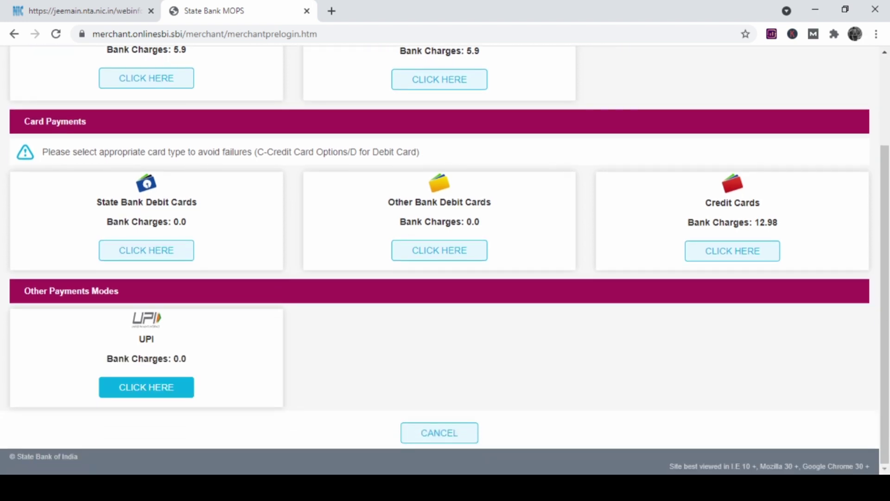
# Pay via UPI using the QR code option to show the Rs 1300 remittance QR.
pyautogui.click(146, 387)
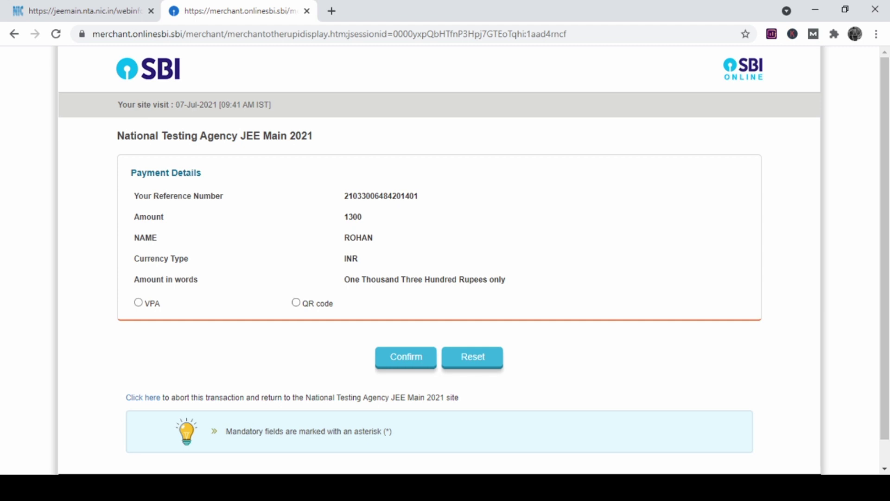
pyautogui.click(295, 302)
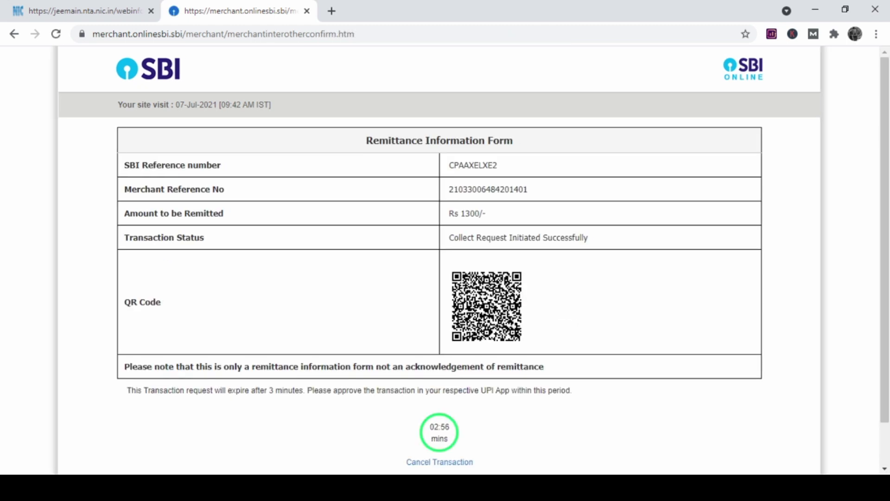
pyautogui.scroll(-2, 439, 260)
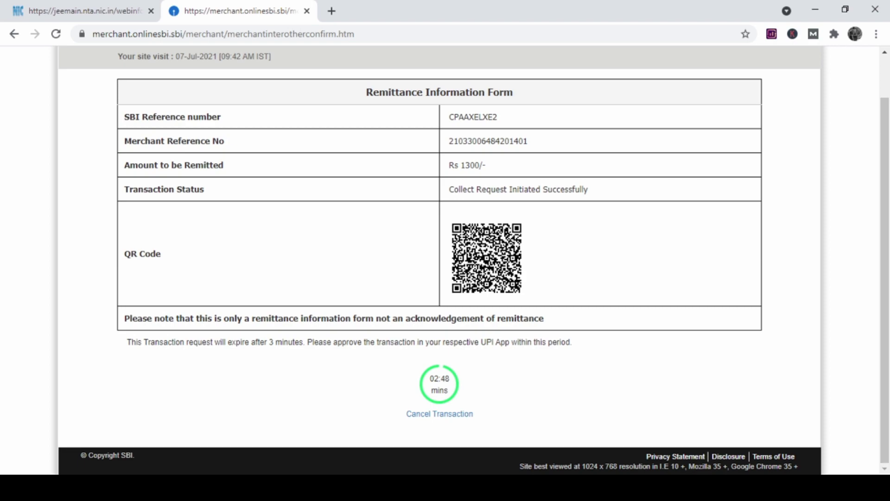
pyautogui.scroll(1, 439, 260)
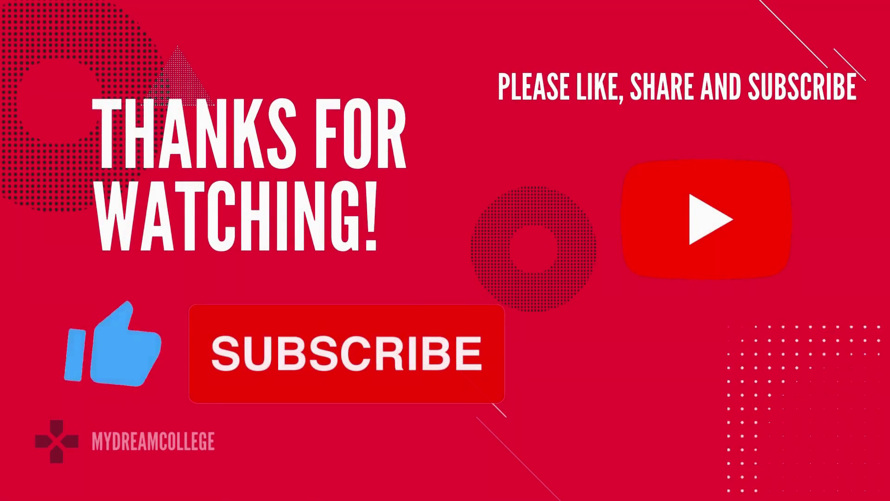